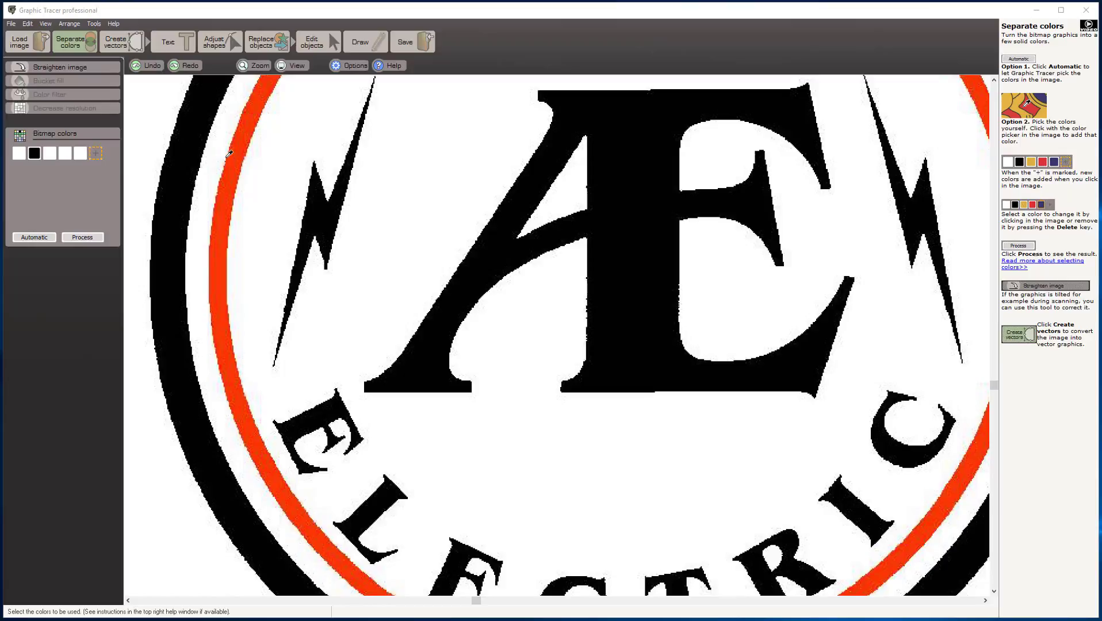
# Auto-pick the bitmap colours, reducing the logo to white, black and red.
pyautogui.click(34, 237)
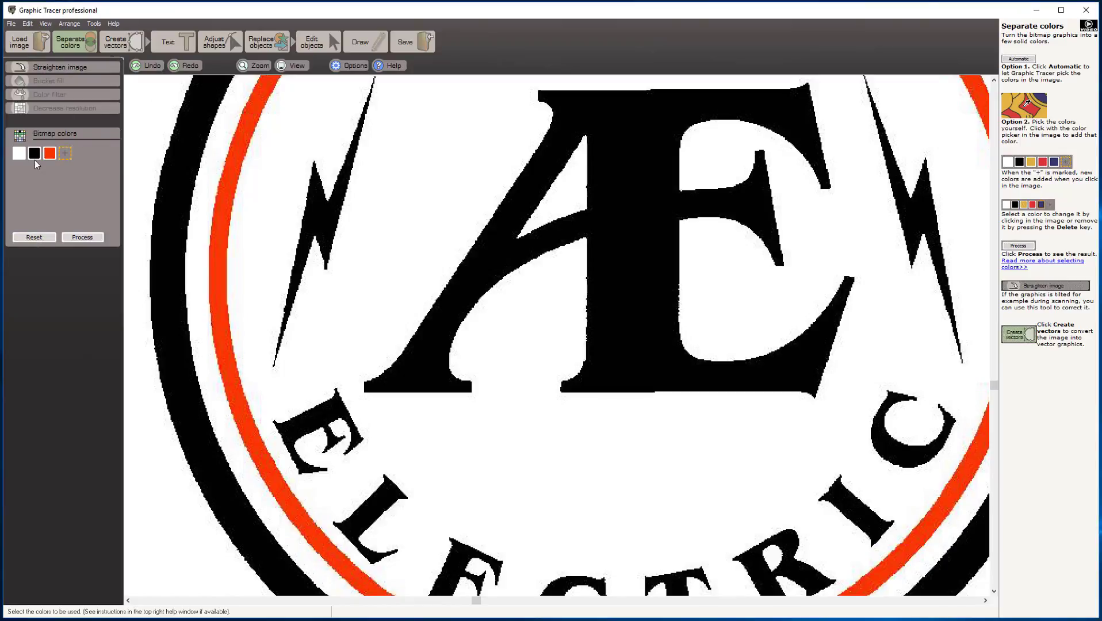
# Apply the chosen colours and trace the logo into vector shapes.
pyautogui.click(82, 237)
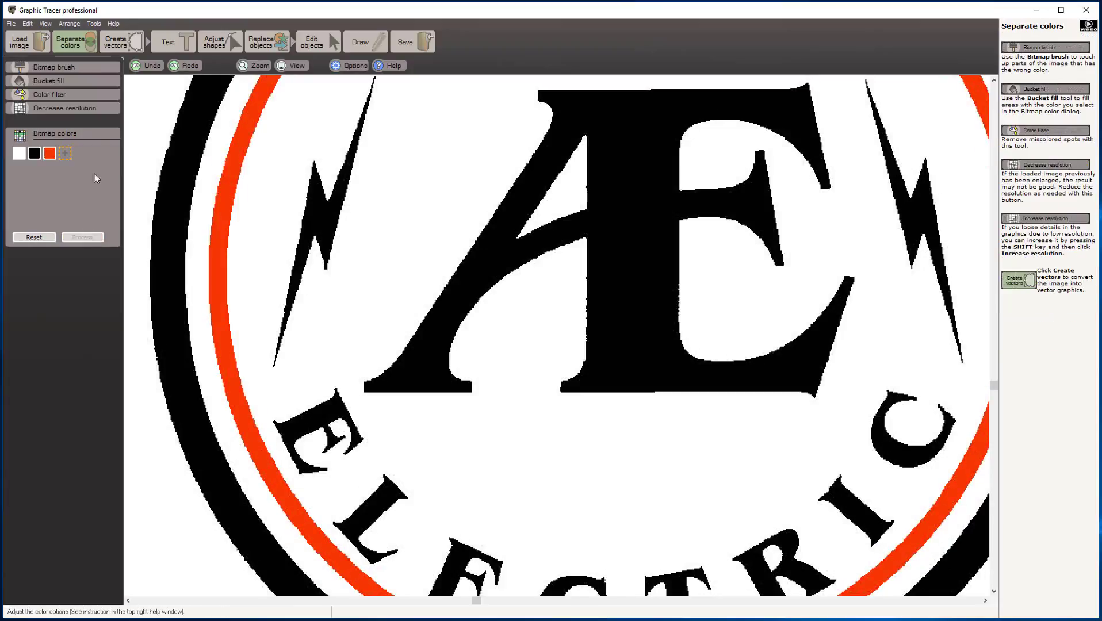
pyautogui.click(122, 42)
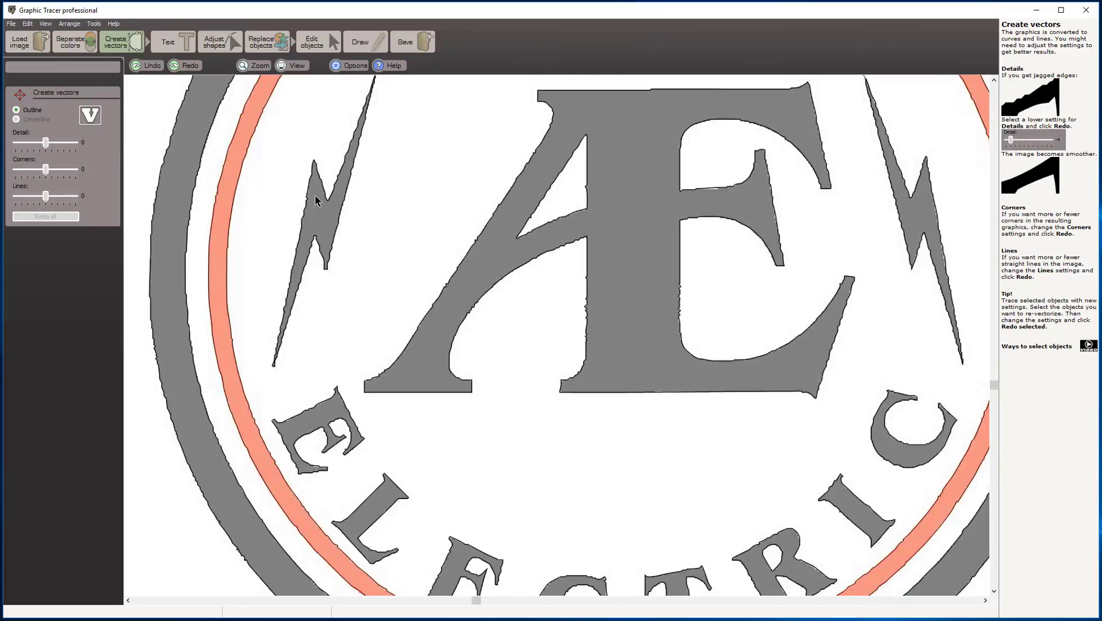
pyautogui.scroll(3, 315, 197)
pyautogui.scroll(-1, 556, 339)
pyautogui.scroll(-2, 556, 339)
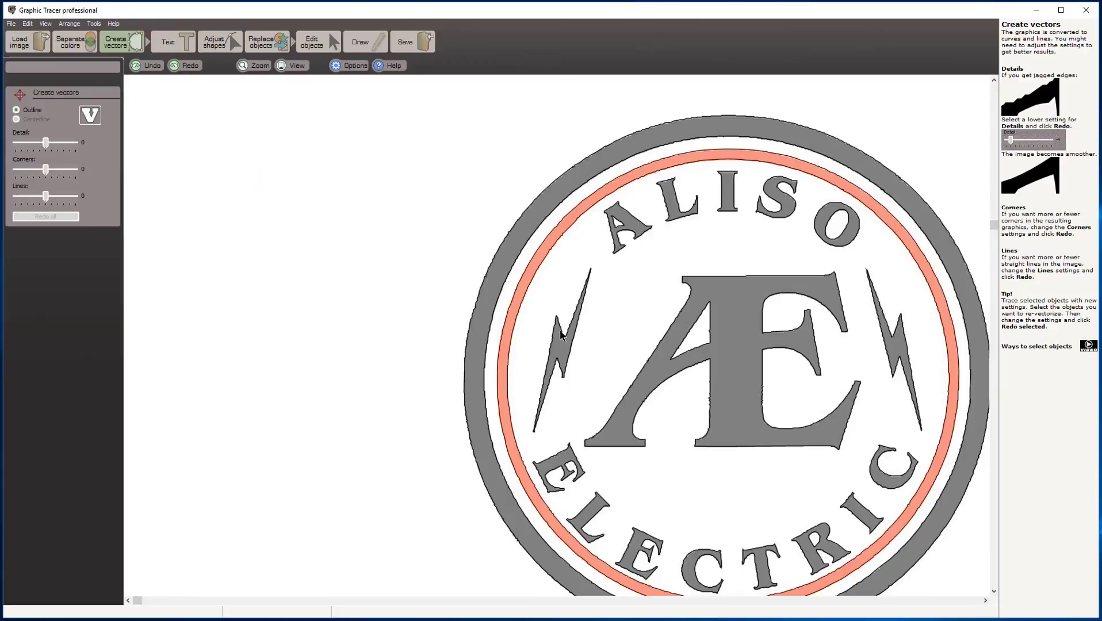
# Smooth the jagged left lightning bolt with auto clean-up at smoothness 20.
pyautogui.click(561, 332)
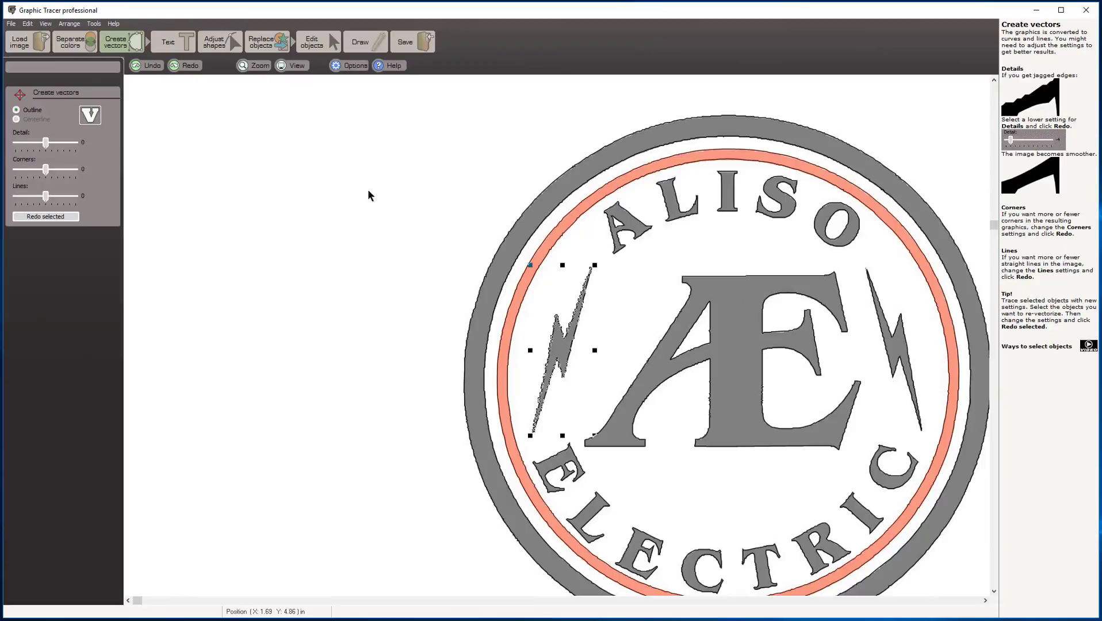
pyautogui.click(224, 51)
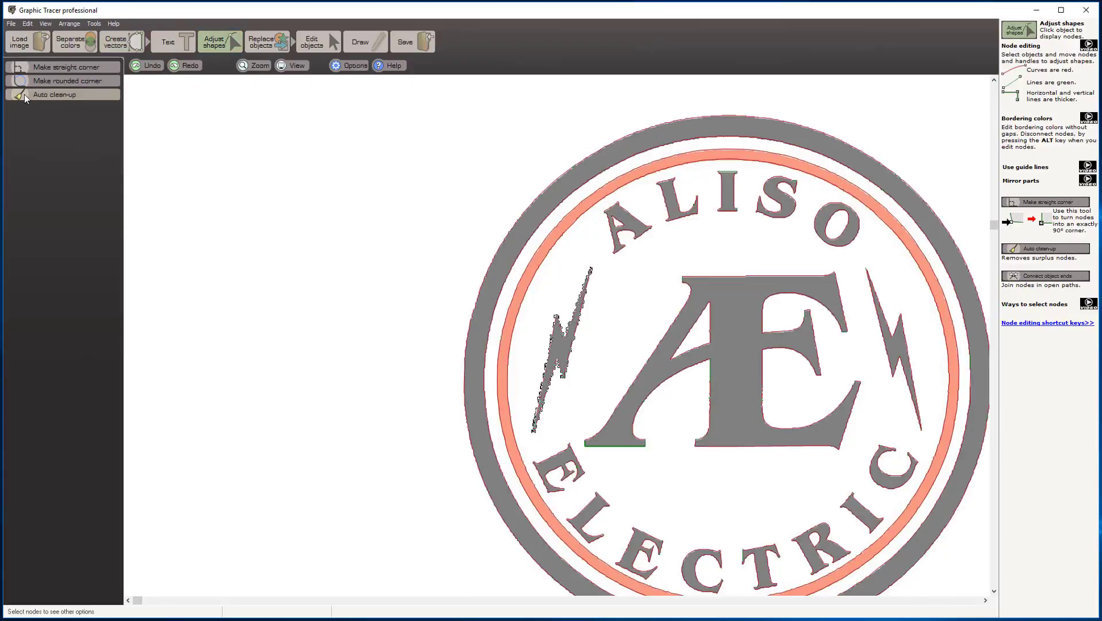
pyautogui.click(24, 95)
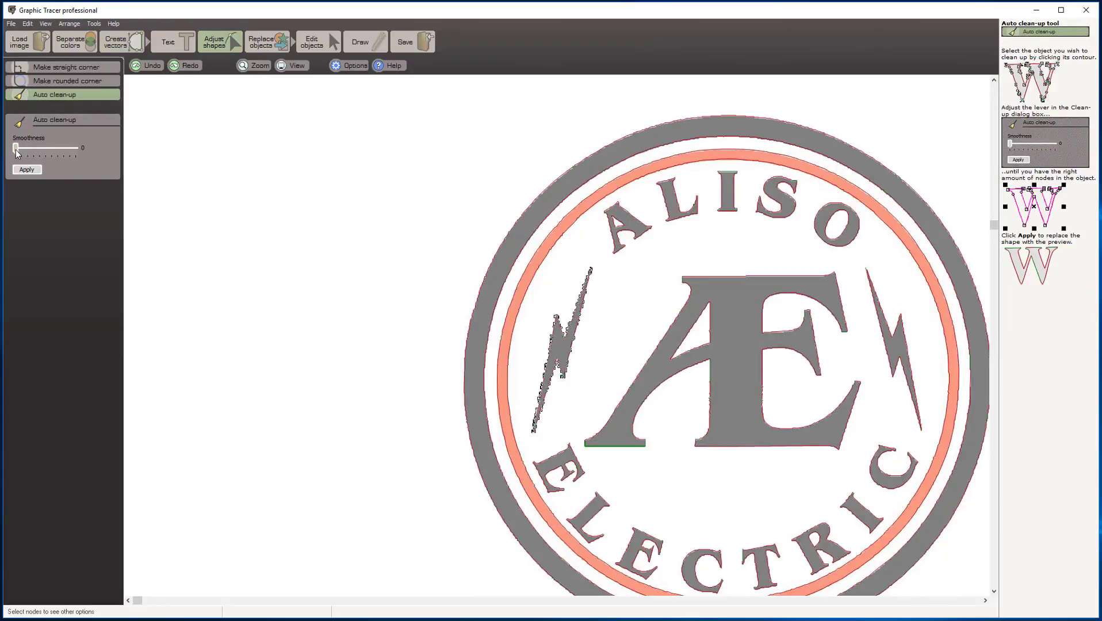
pyautogui.moveTo(16, 149); pyautogui.dragTo(63, 153)
pyautogui.click(38, 168)
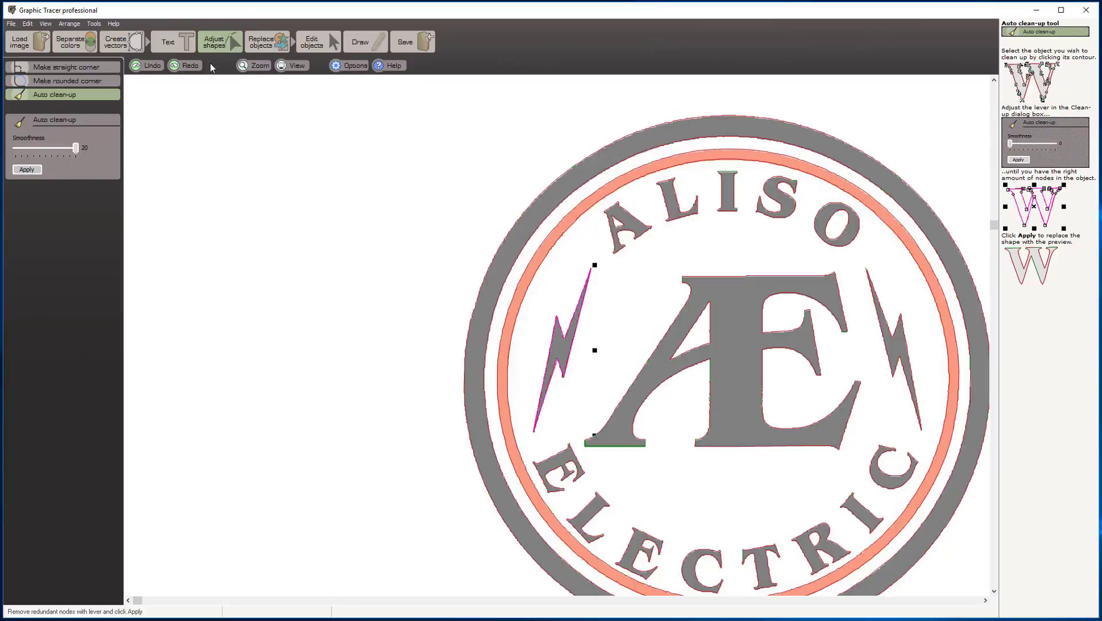
pyautogui.click(222, 50)
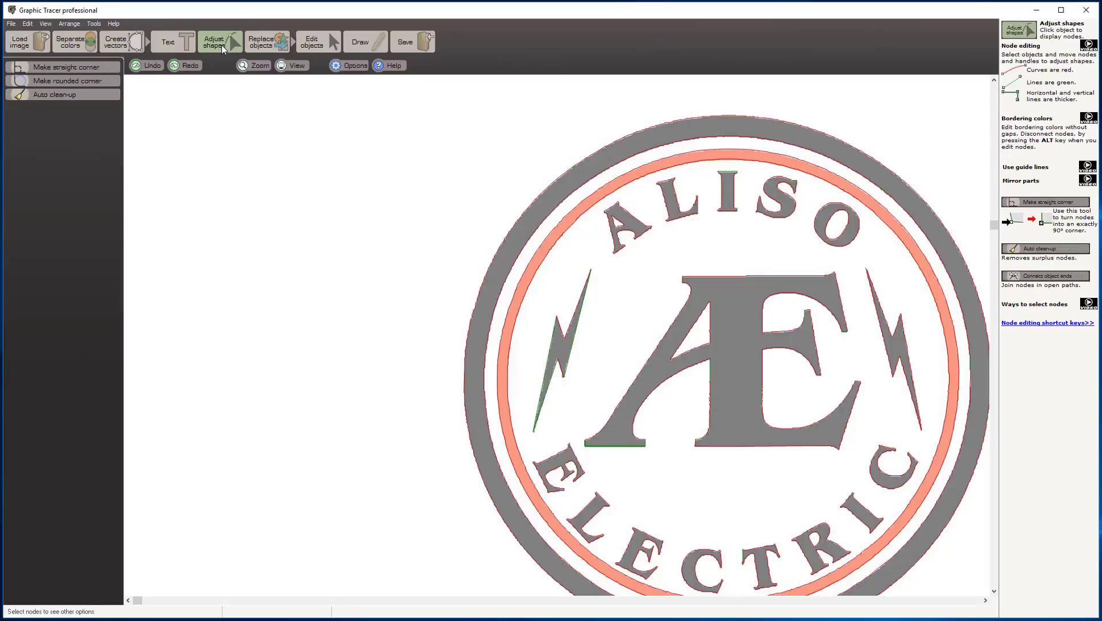
# Convert the left bolt's curved edge segments into straight lines.
pyautogui.scroll(3, 561, 338)
pyautogui.scroll(2, 557, 338)
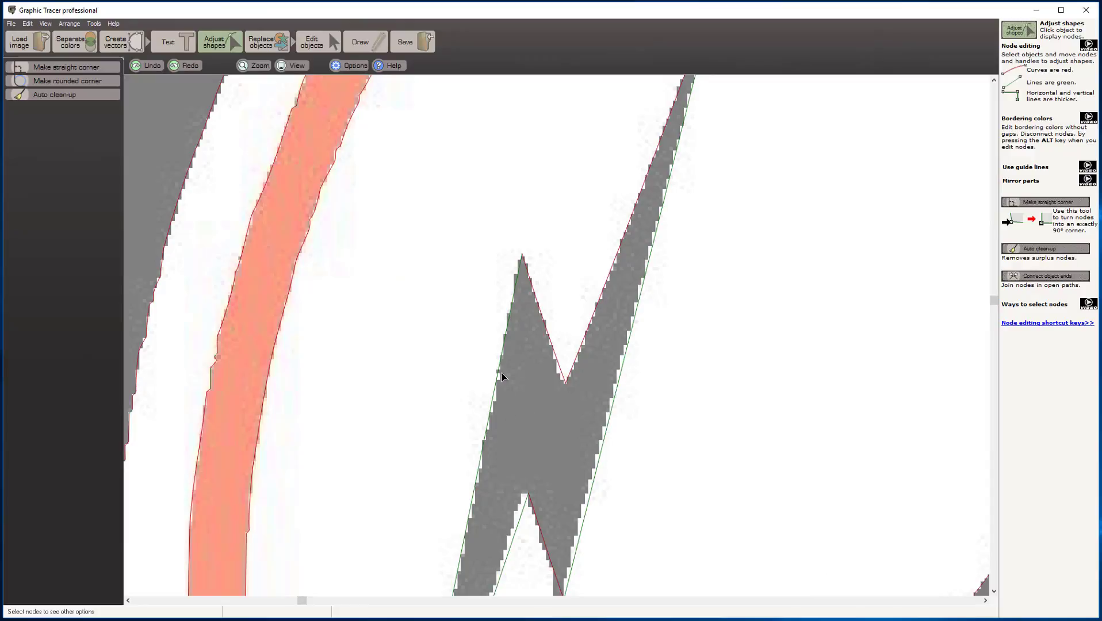
pyautogui.click(546, 323)
pyautogui.moveTo(545, 323)
pyautogui.mouseDown()
pyautogui.moveTo(559, 305)
pyautogui.moveTo(546, 315)
pyautogui.mouseUp()
pyautogui.doubleClick(546, 315)
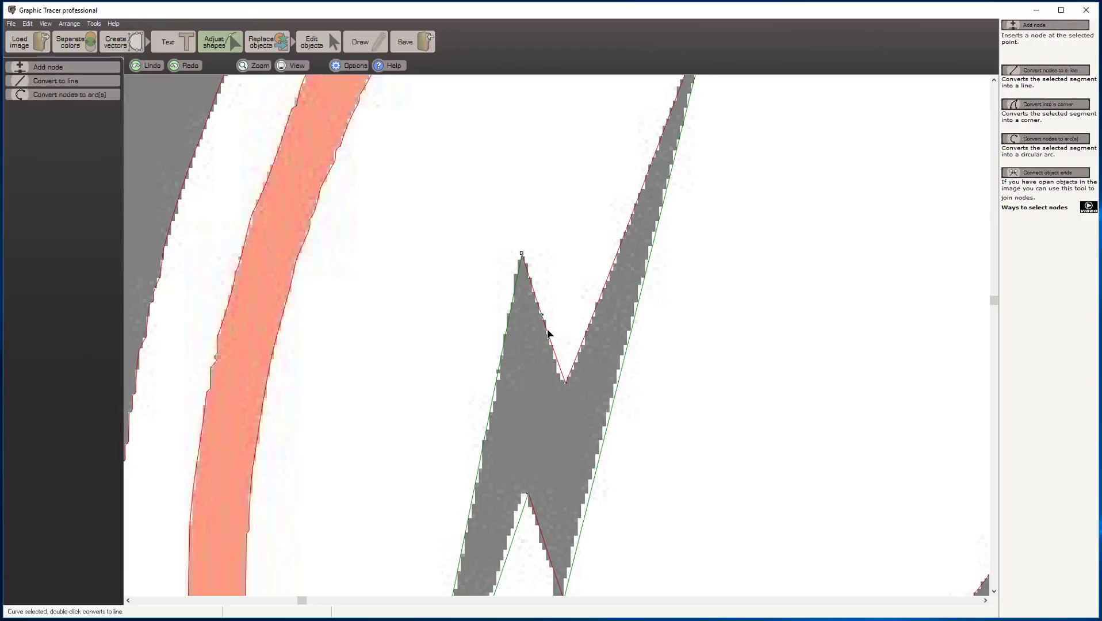
pyautogui.doubleClick(547, 332)
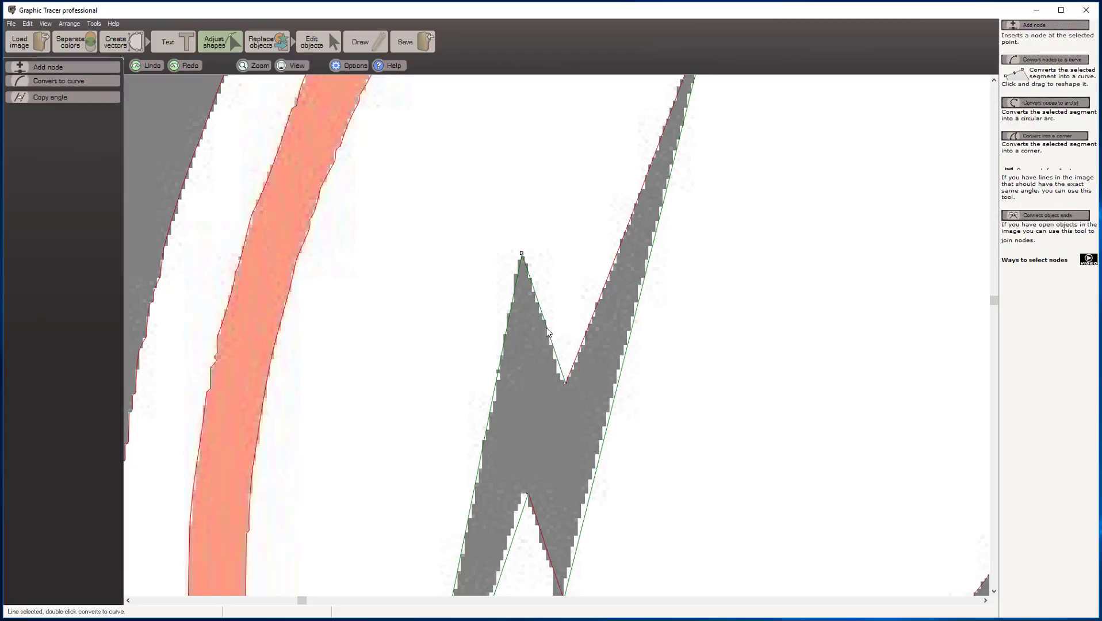
# Tidy the bolt's remaining edges and nudge its bottom point slightly left.
pyautogui.click(565, 382)
pyautogui.click(582, 346)
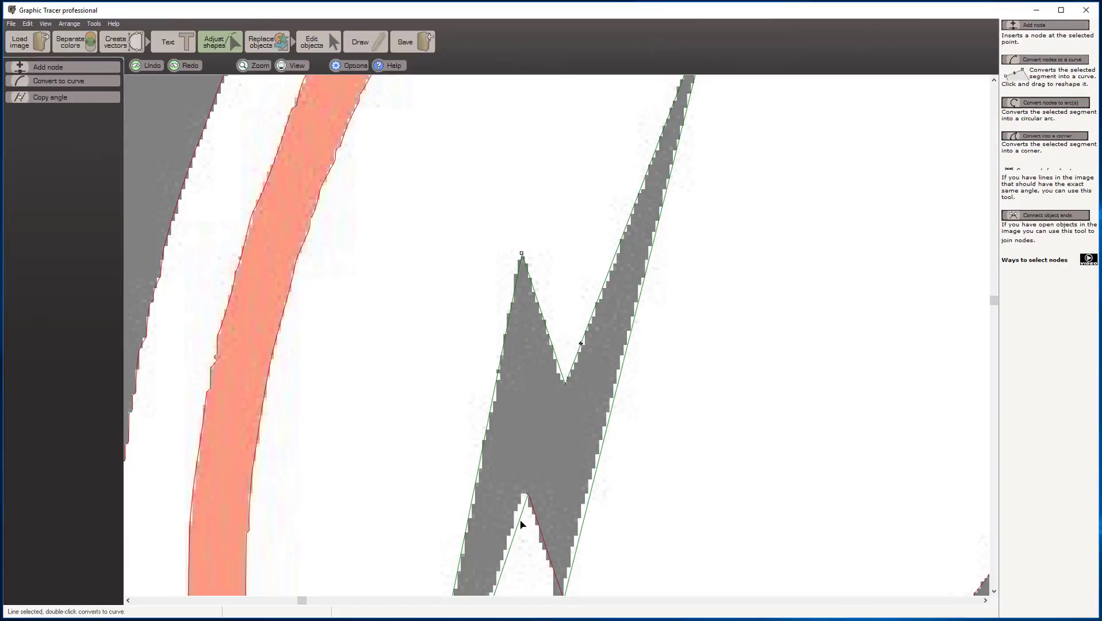
pyautogui.click(541, 528)
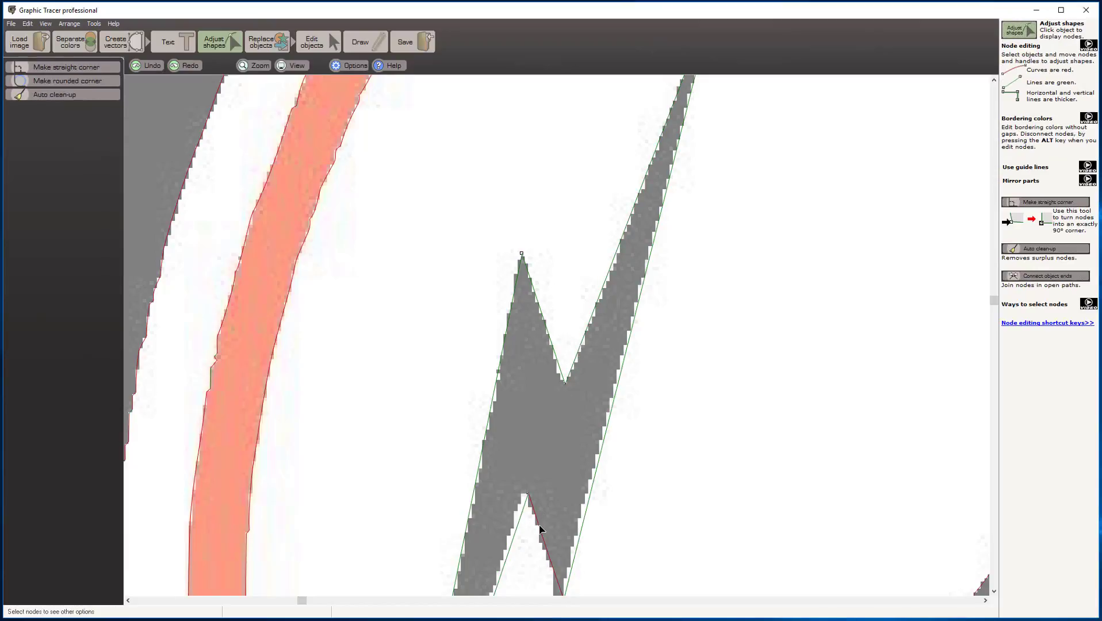
pyautogui.click(526, 501)
pyautogui.scroll(-2, 556, 338)
pyautogui.scroll(1, 555, 338)
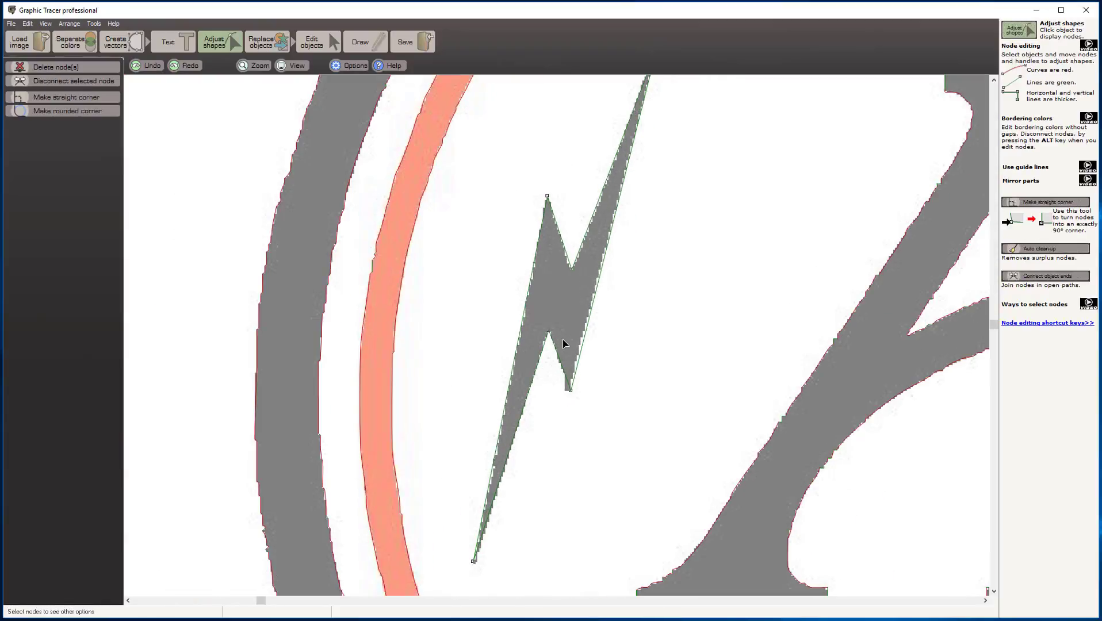
pyautogui.moveTo(571, 393); pyautogui.dragTo(569, 394)
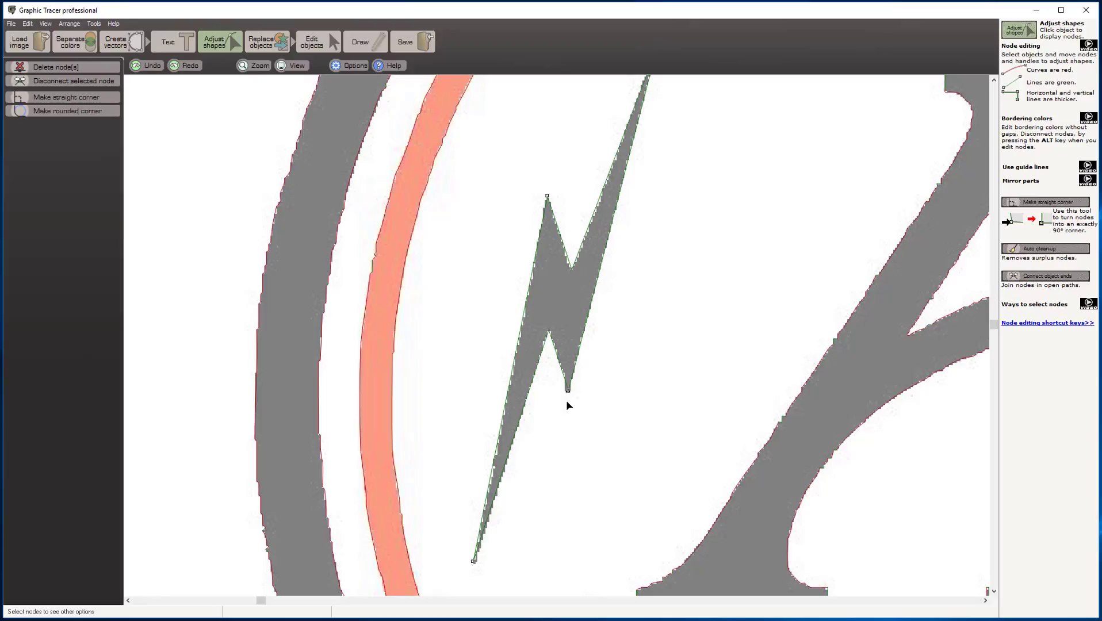
pyautogui.scroll(-1, 633, 293)
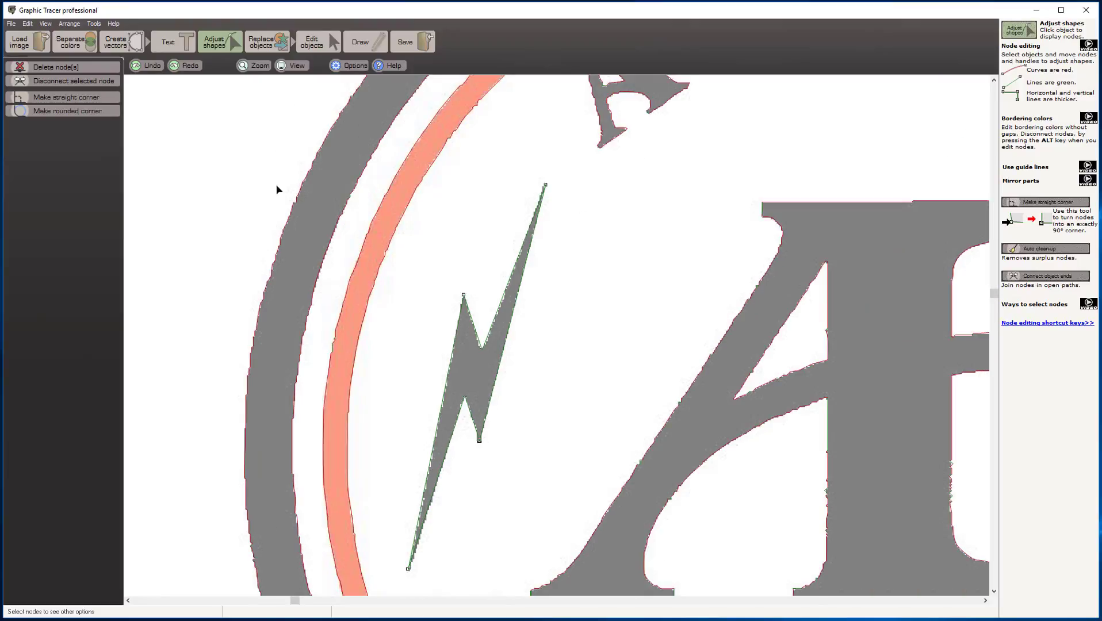
# Make a horizontally mirrored copy of the left bolt and move it beside the logo.
pyautogui.click(308, 43)
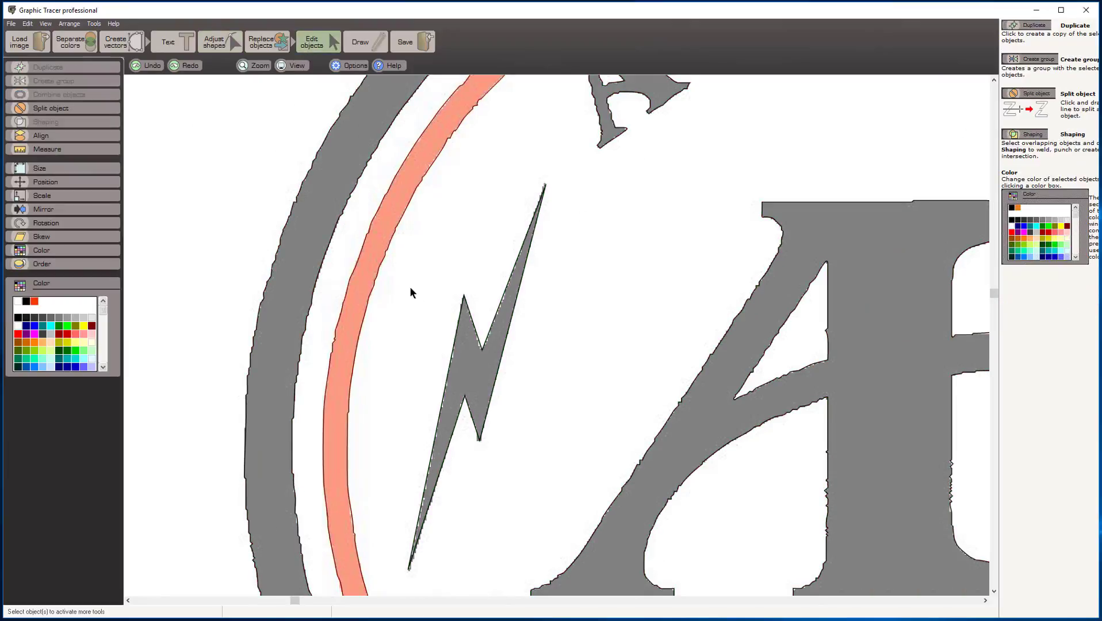
pyautogui.click(478, 341)
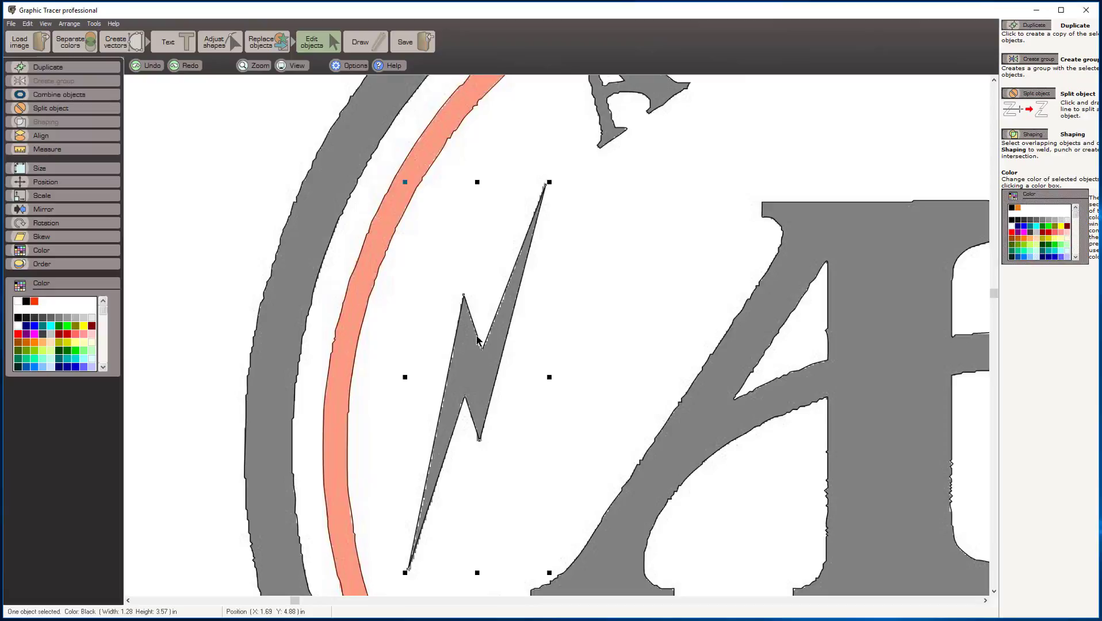
pyautogui.click(53, 210)
pyautogui.click(16, 301)
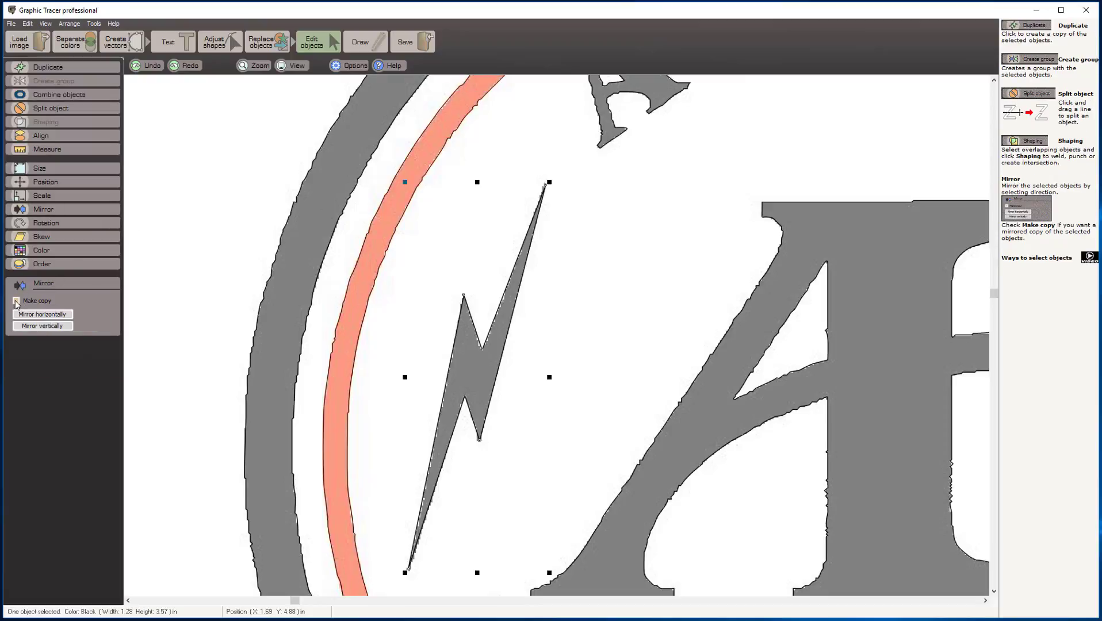
pyautogui.click(29, 316)
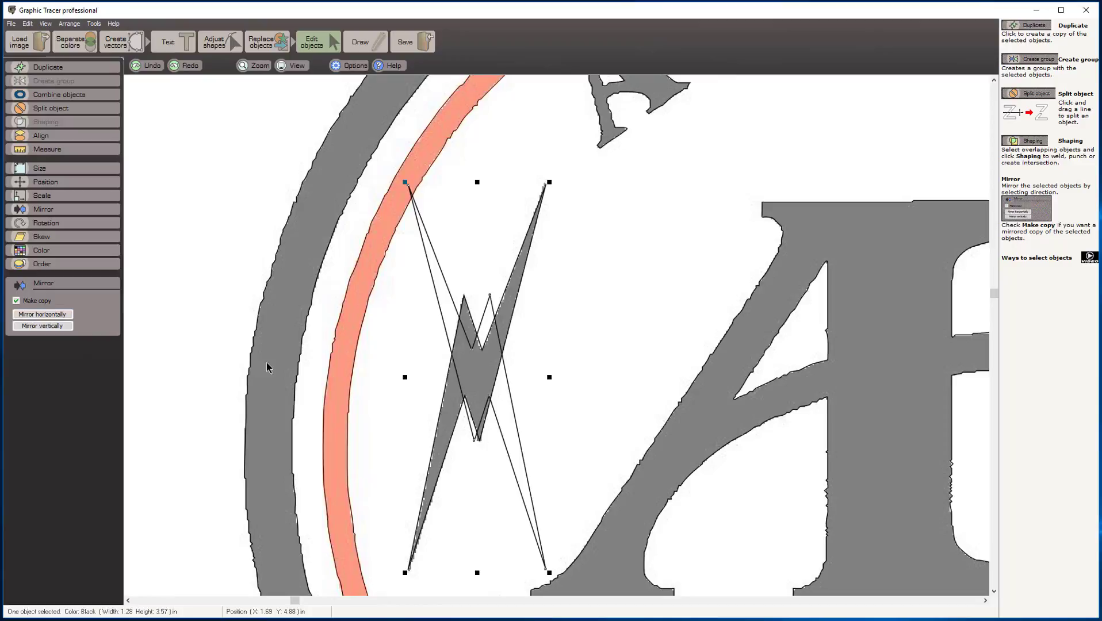
pyautogui.click(533, 382)
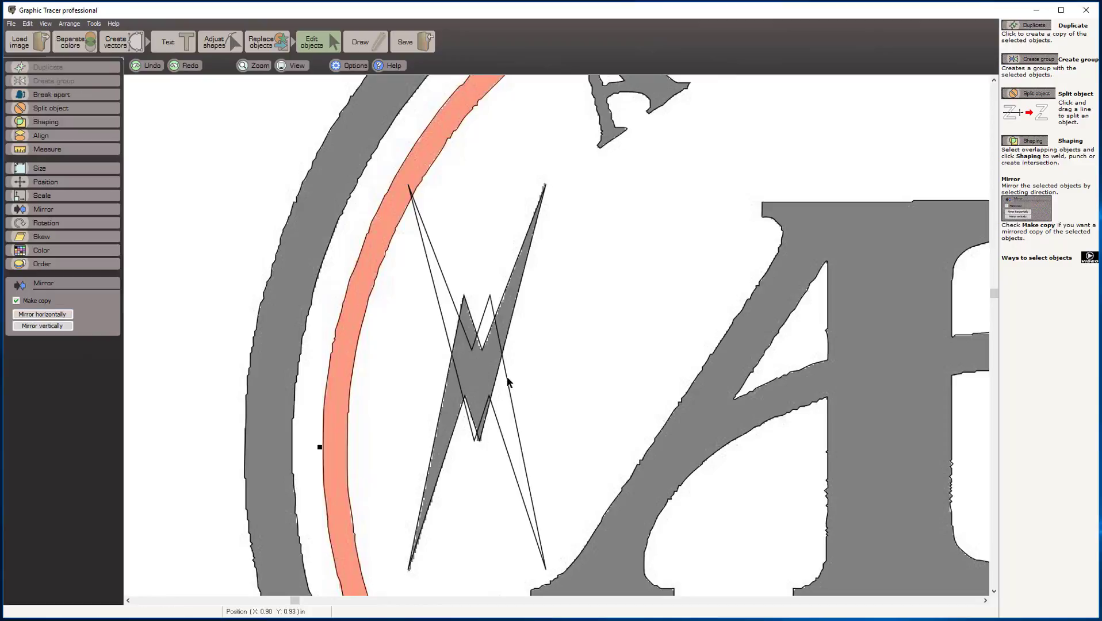
pyautogui.click(508, 381)
pyautogui.moveTo(489, 388); pyautogui.dragTo(169, 334)
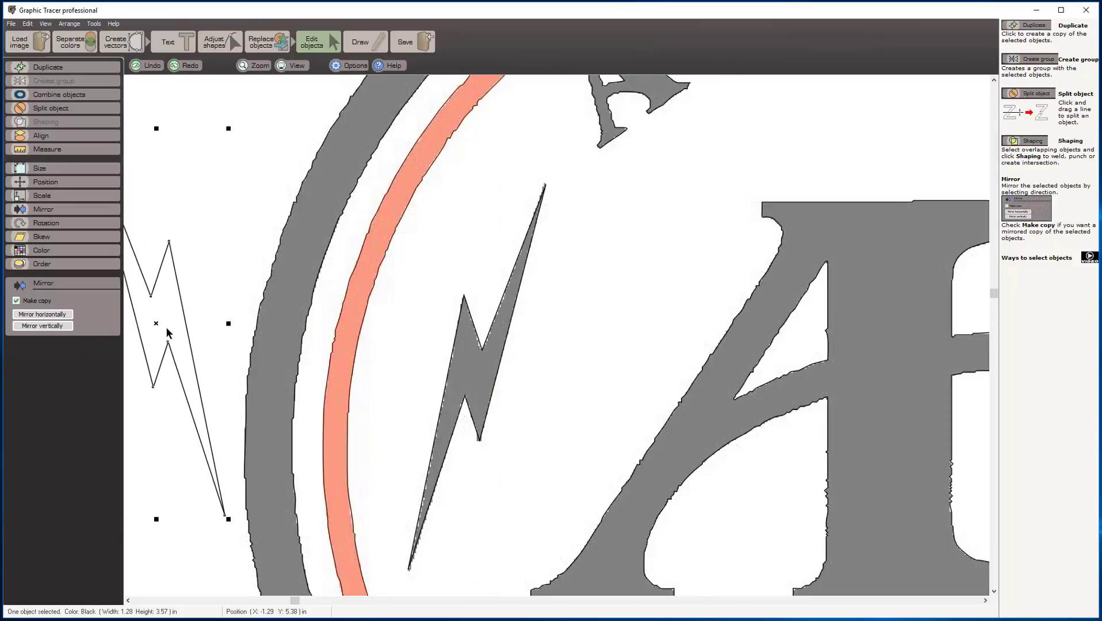
pyautogui.scroll(-3, 556, 341)
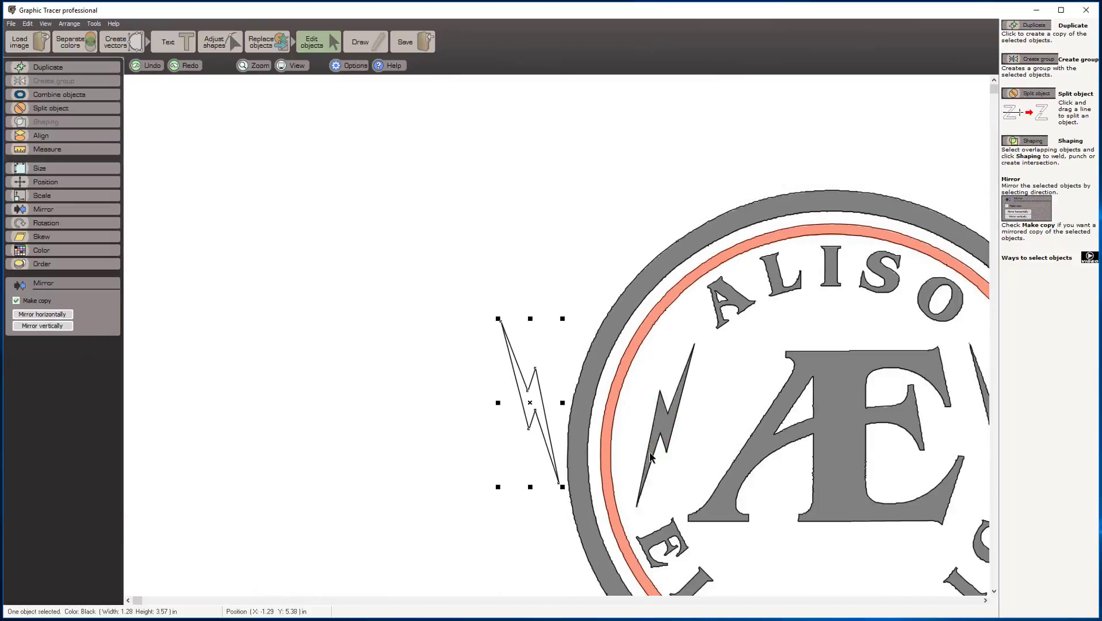
pyautogui.click(985, 601)
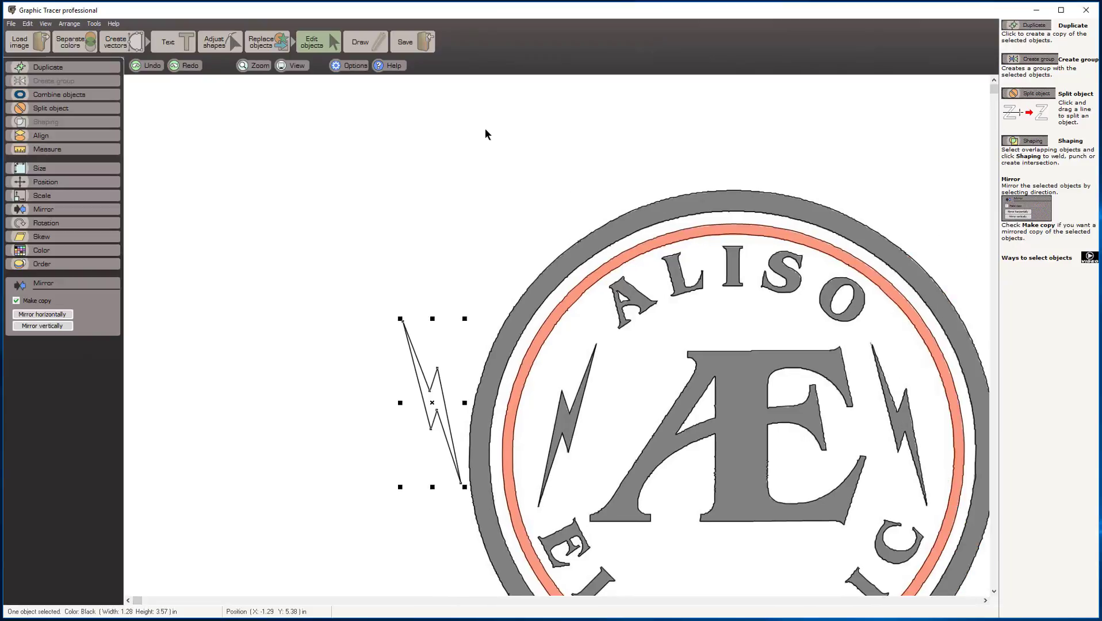
# Copy the loose bolt's shape onto the logo's right lightning bolt.
pyautogui.click(273, 42)
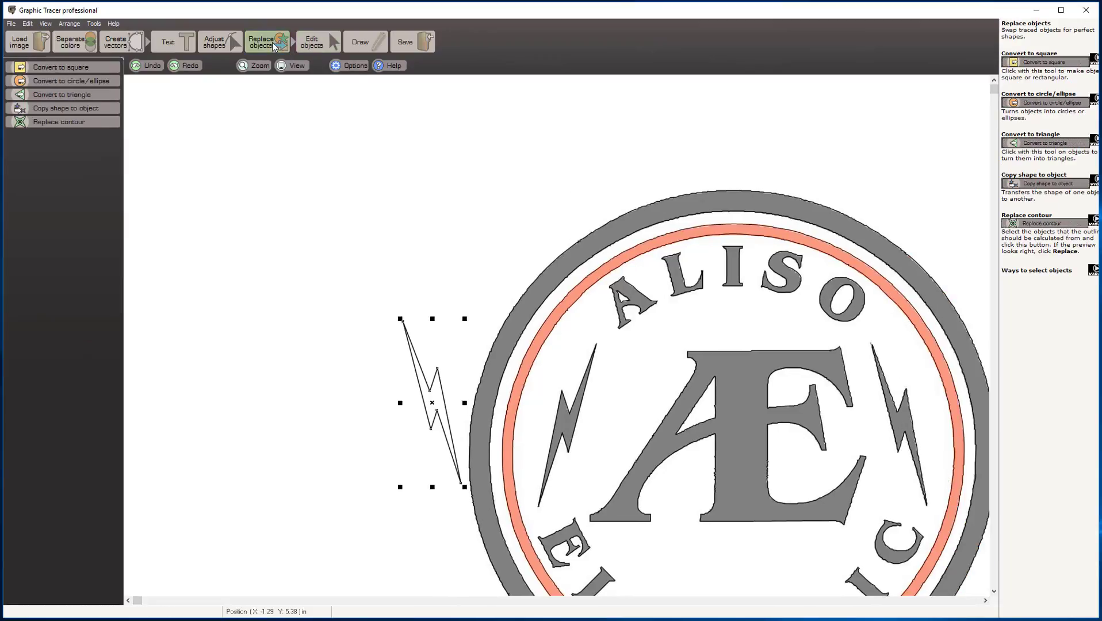
pyautogui.click(85, 110)
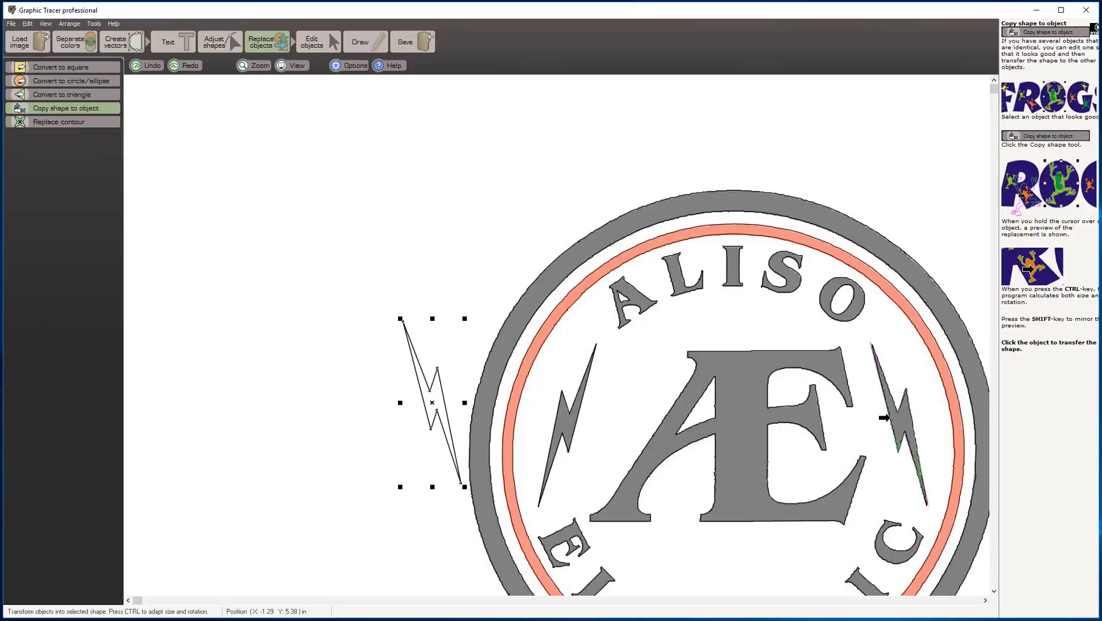
pyautogui.click(884, 419)
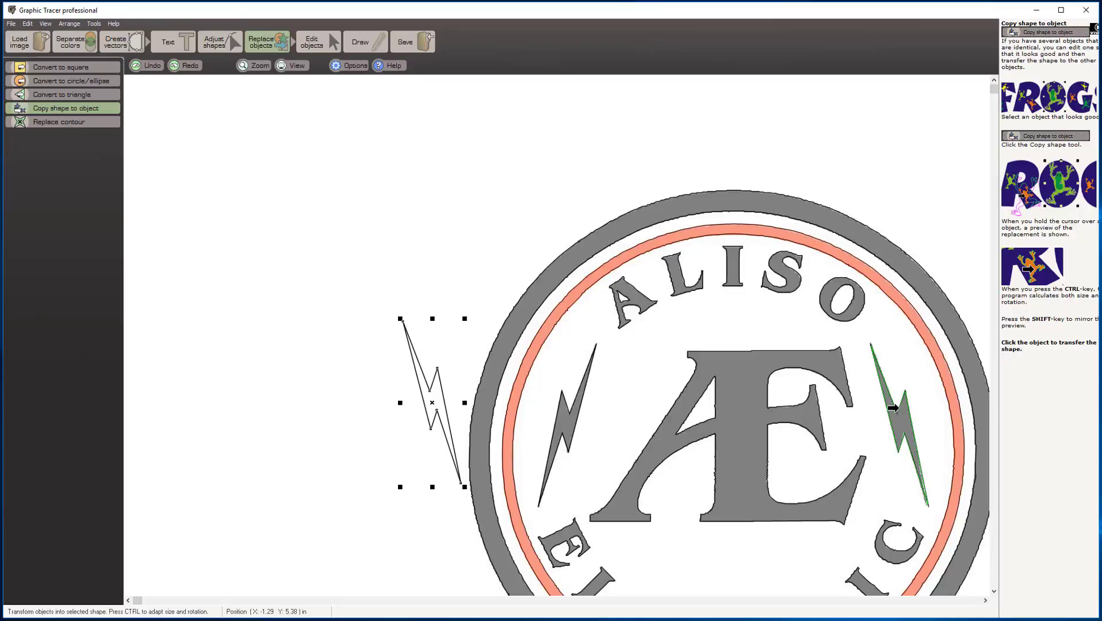
pyautogui.click(456, 413)
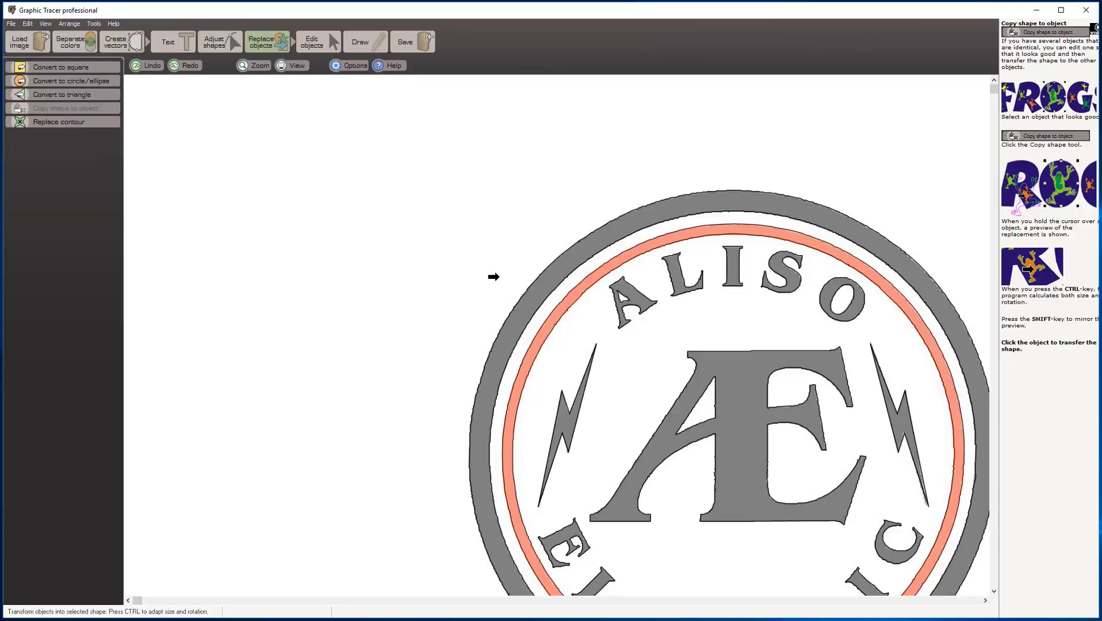
# Select ALISO, start font identification, and fit a circular-arc baseline under its letters.
pyautogui.click(323, 50)
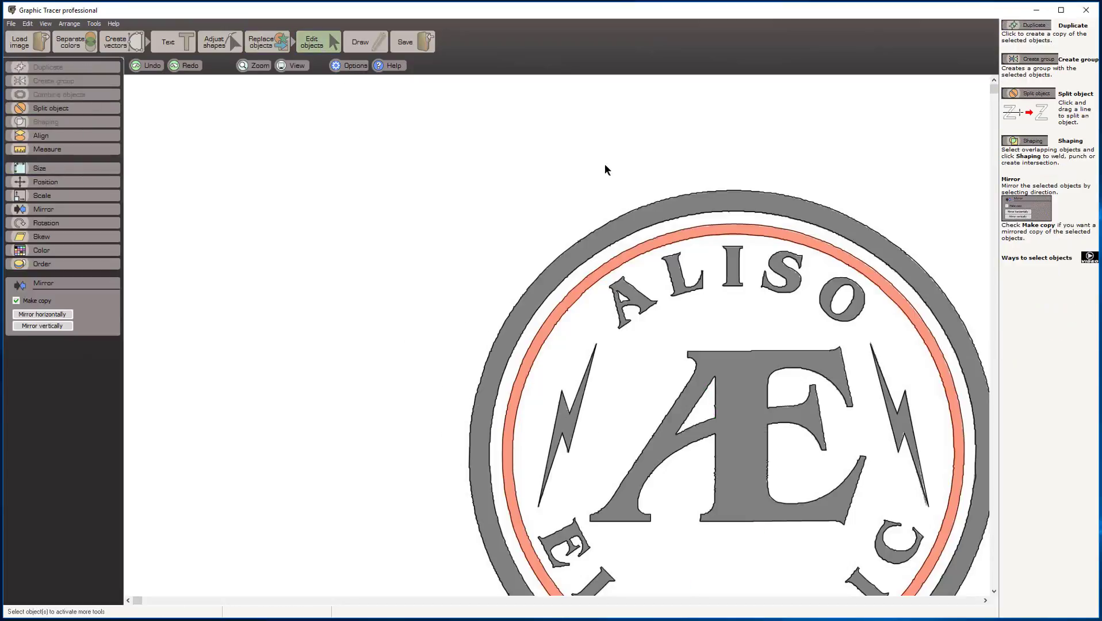
pyautogui.moveTo(520, 120); pyautogui.dragTo(885, 332)
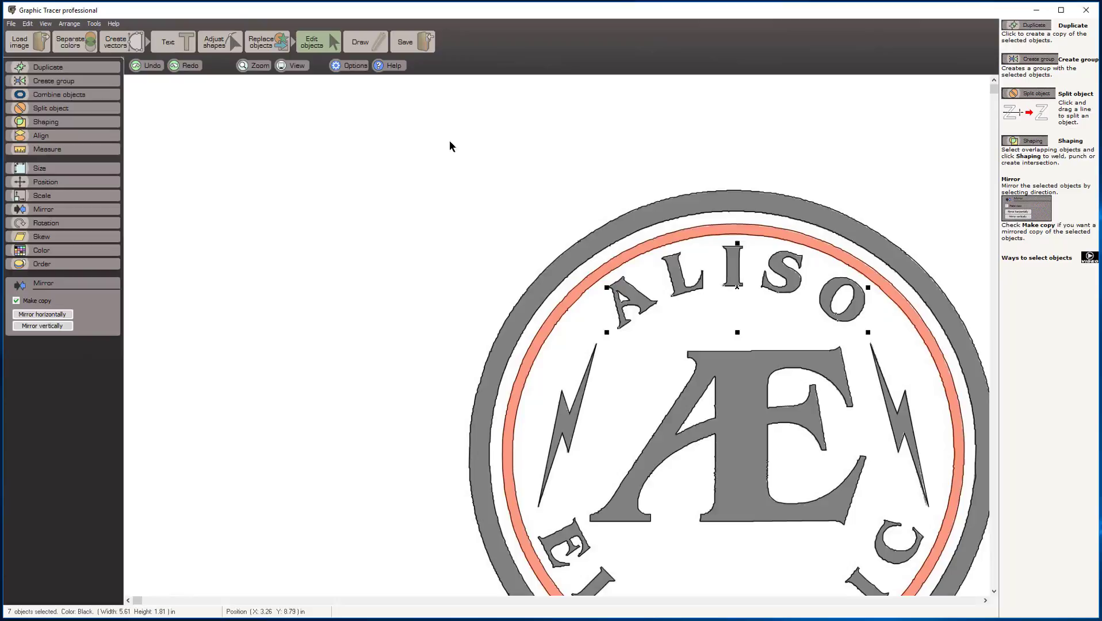
pyautogui.click(172, 41)
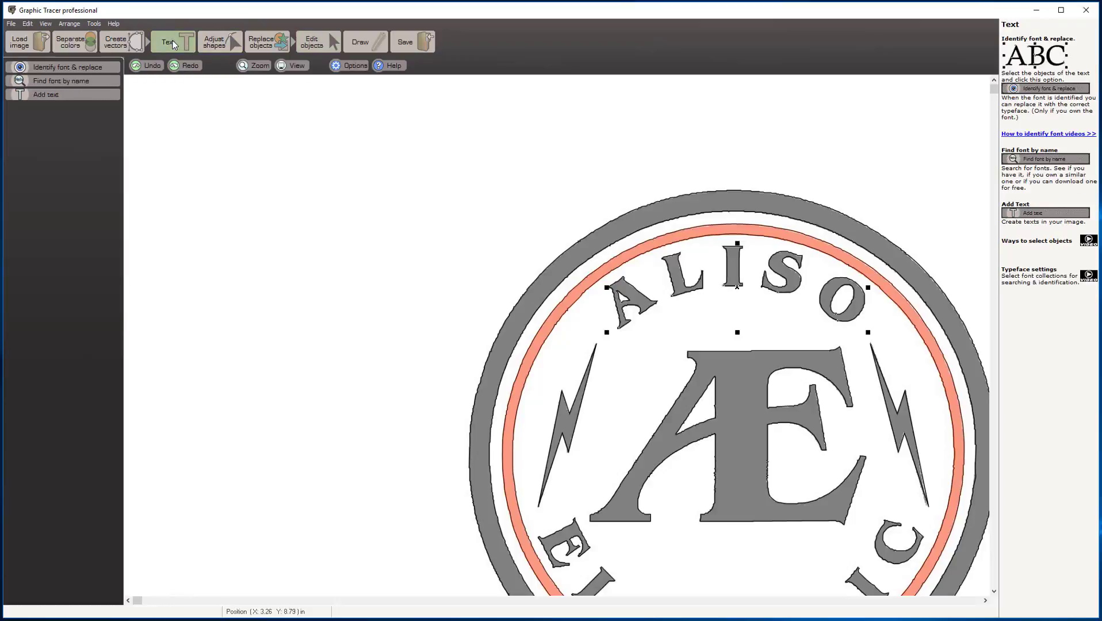
pyautogui.click(66, 67)
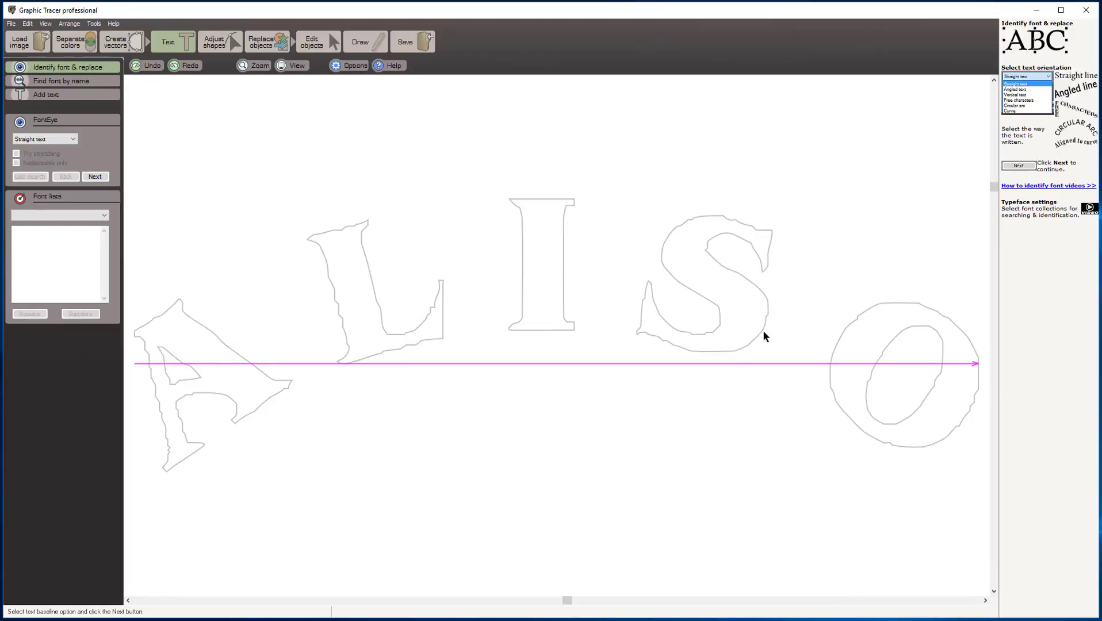
pyautogui.click(72, 138)
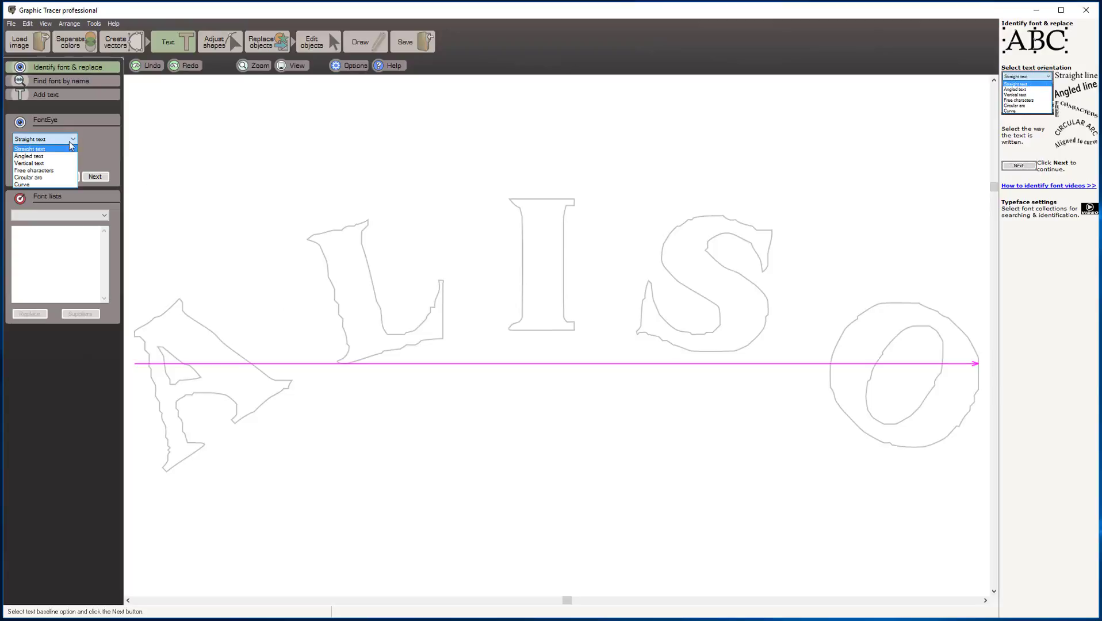
pyautogui.click(43, 178)
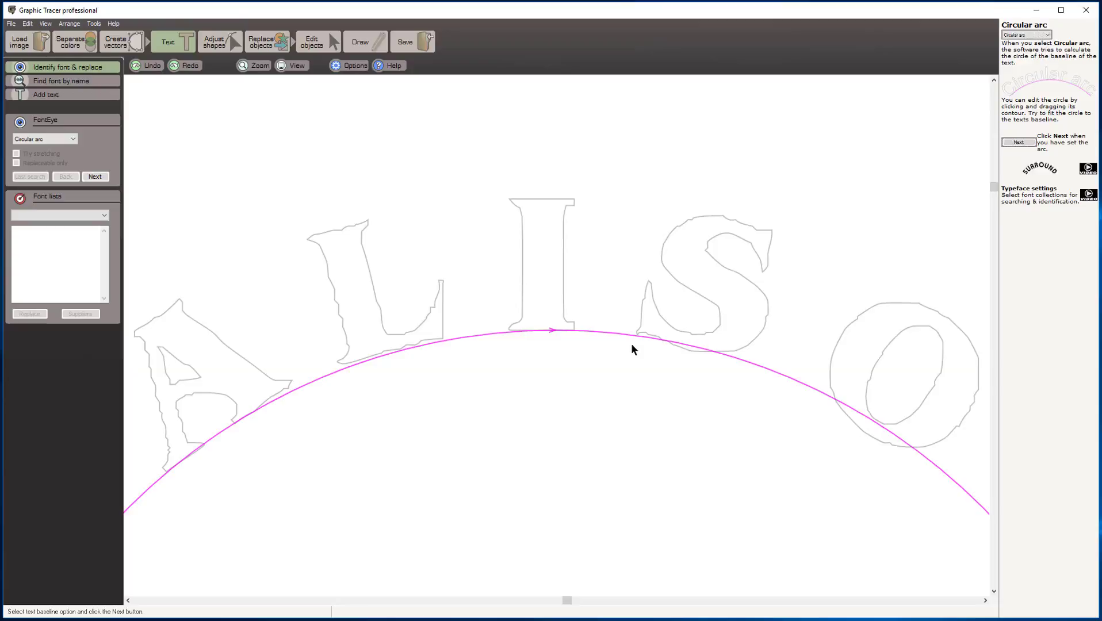
pyautogui.moveTo(897, 437); pyautogui.dragTo(893, 449)
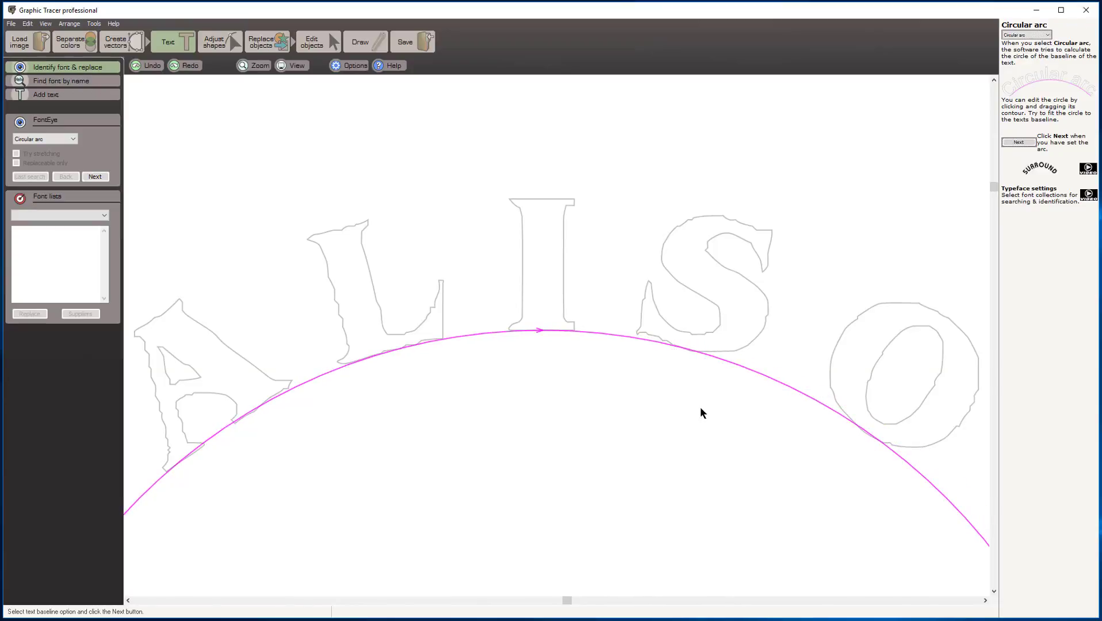
# Correct the third letter to I, compare font matches, and replace ALISO with Benguiat Bold.
pyautogui.click(100, 175)
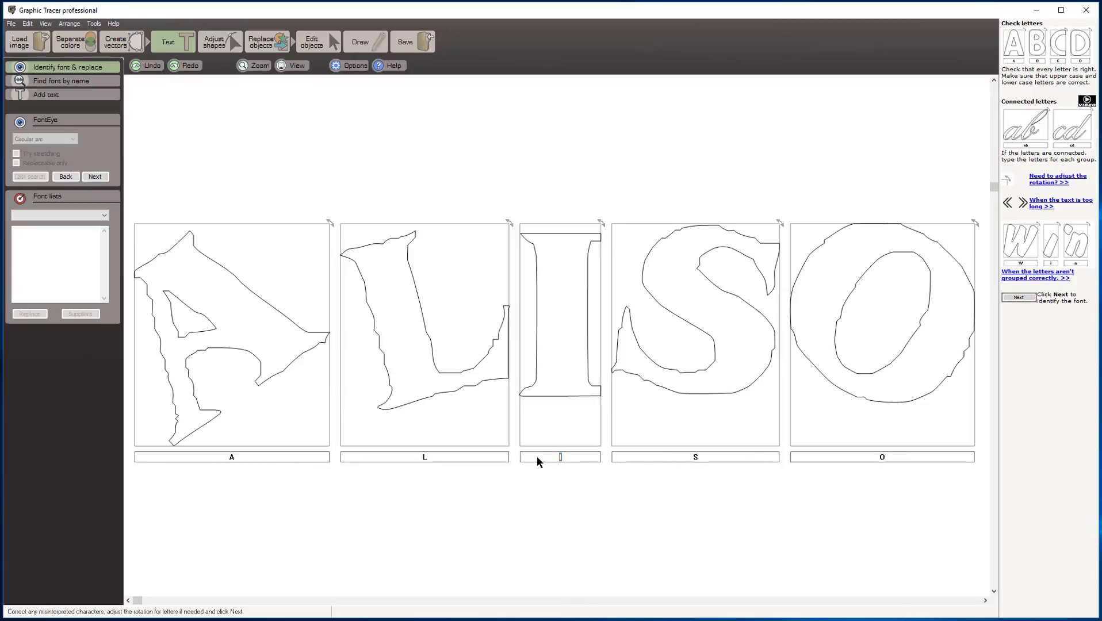
pyautogui.write('I')
pyautogui.click(95, 176)
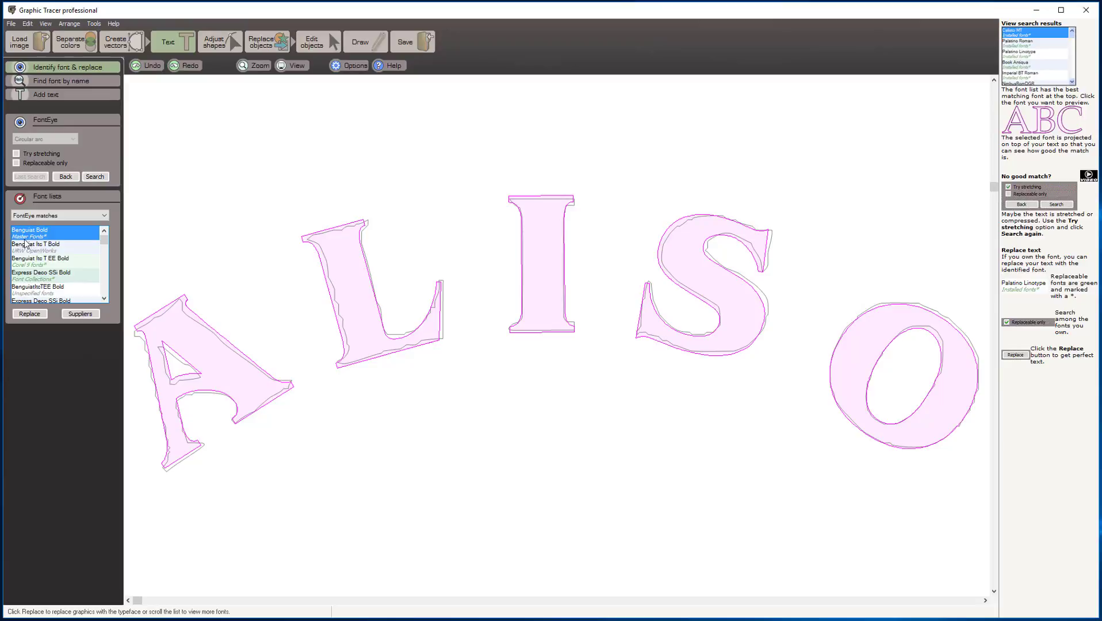
pyautogui.click(36, 275)
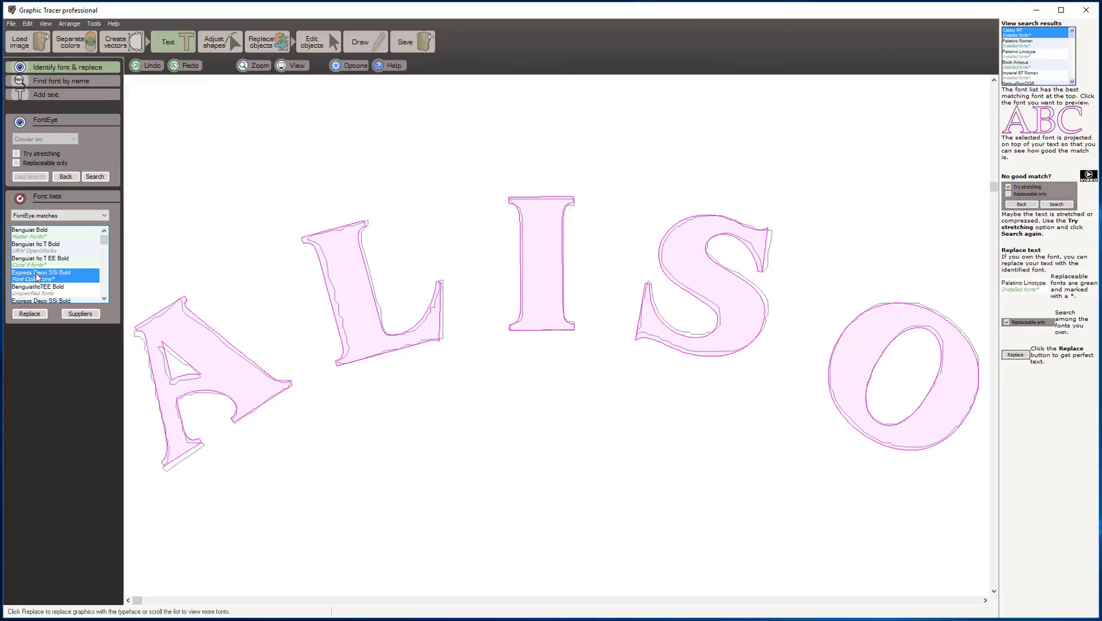
pyautogui.click(34, 236)
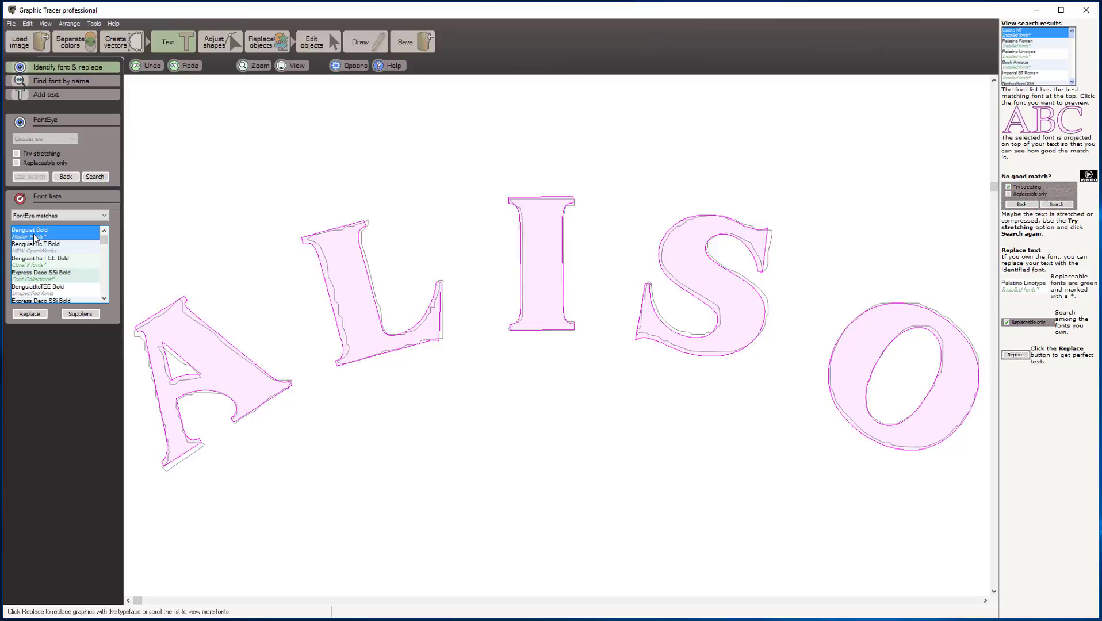
pyautogui.click(28, 314)
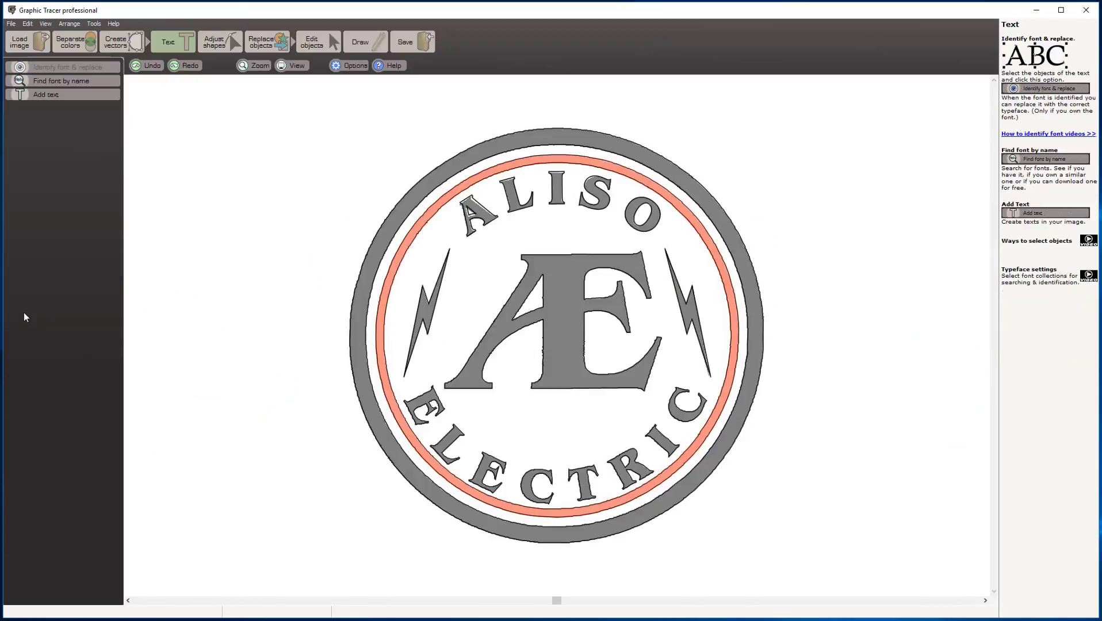
# Turn on View fill and compare the Benguiat Bold ALISO using undo and redo.
pyautogui.click(45, 24)
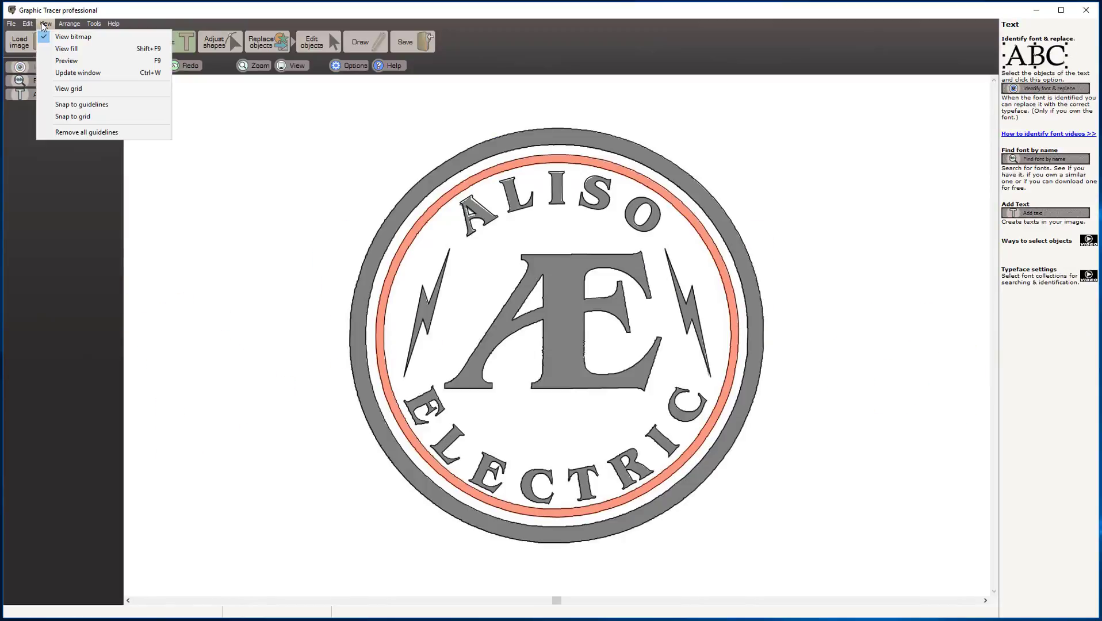
pyautogui.click(65, 49)
pyautogui.scroll(2, 541, 287)
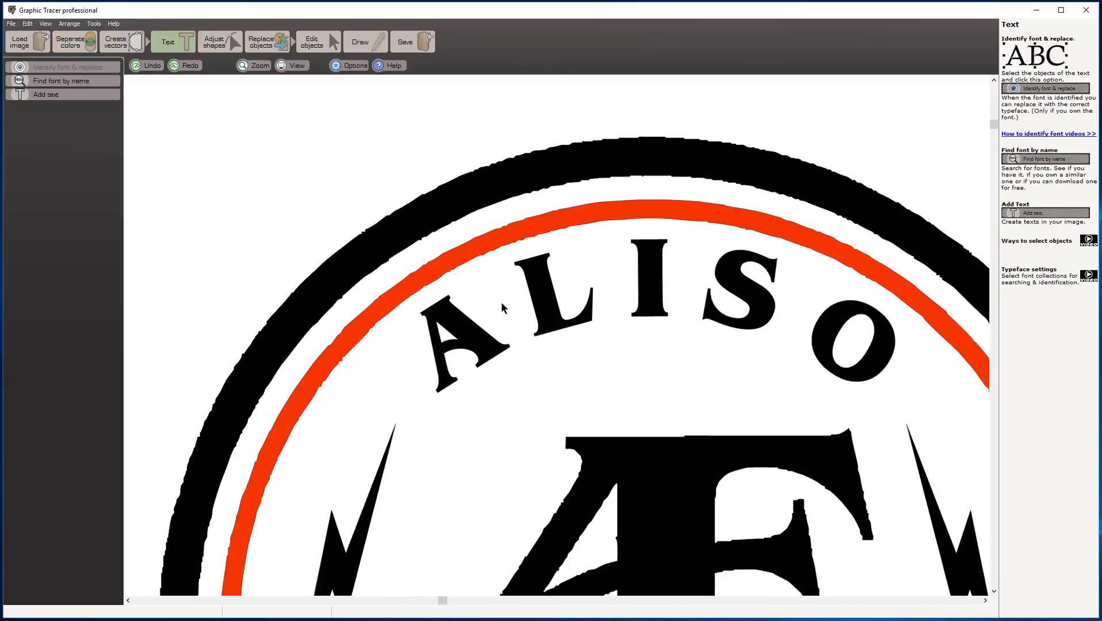
pyautogui.click(151, 66)
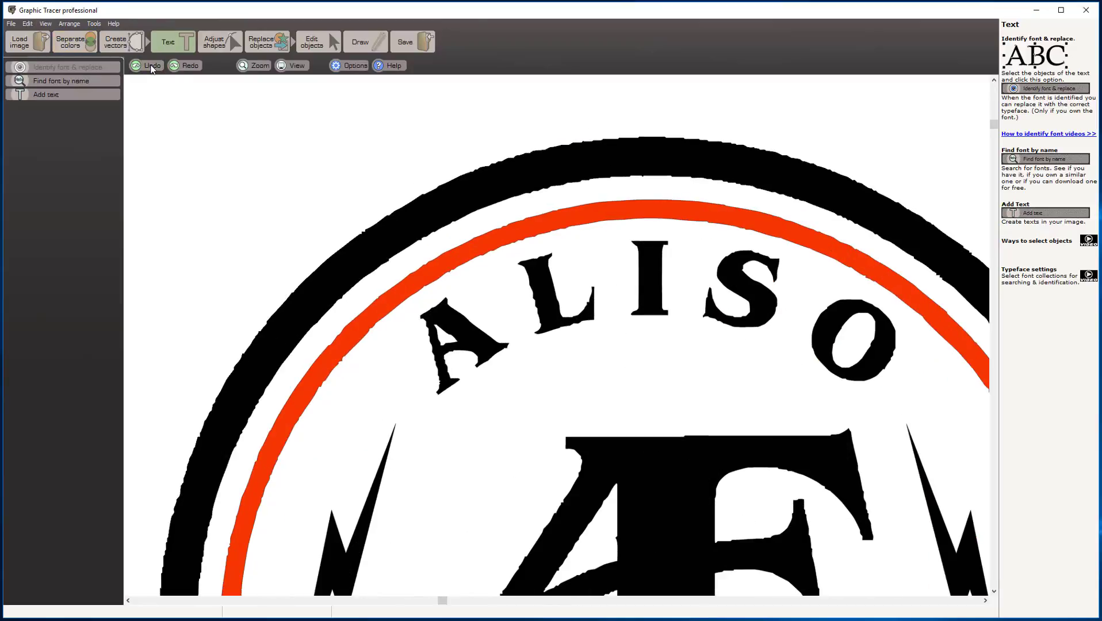
pyautogui.click(185, 68)
pyautogui.scroll(-2, 562, 341)
pyautogui.scroll(-2, 567, 342)
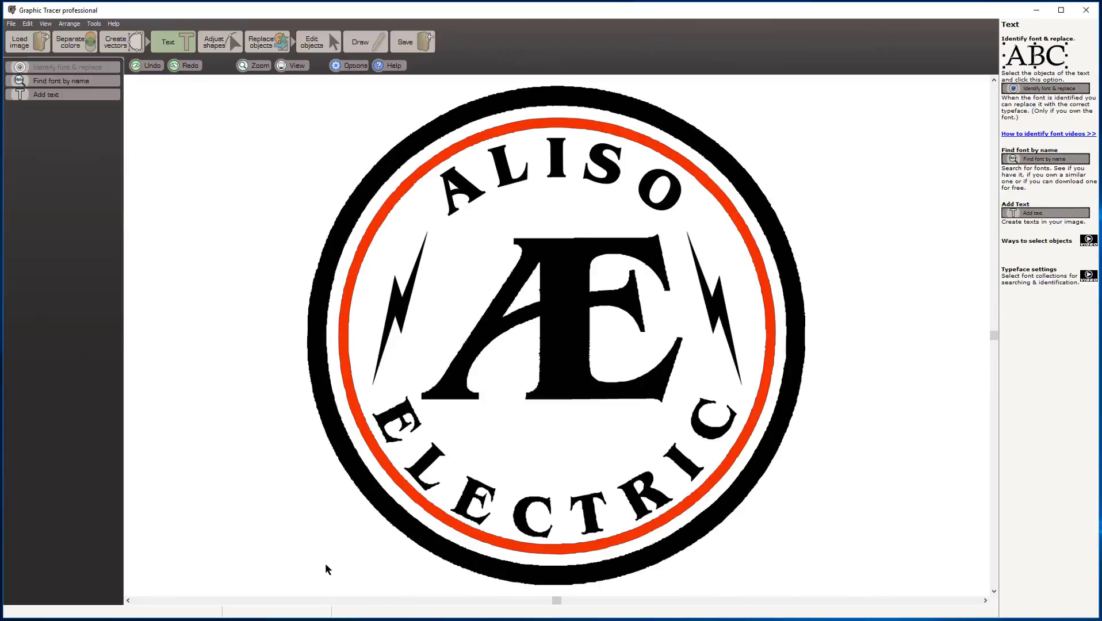
# Select ELECTRIC and start font identification on a circular arc using FontEye matches.
pyautogui.moveTo(324, 564); pyautogui.dragTo(826, 385)
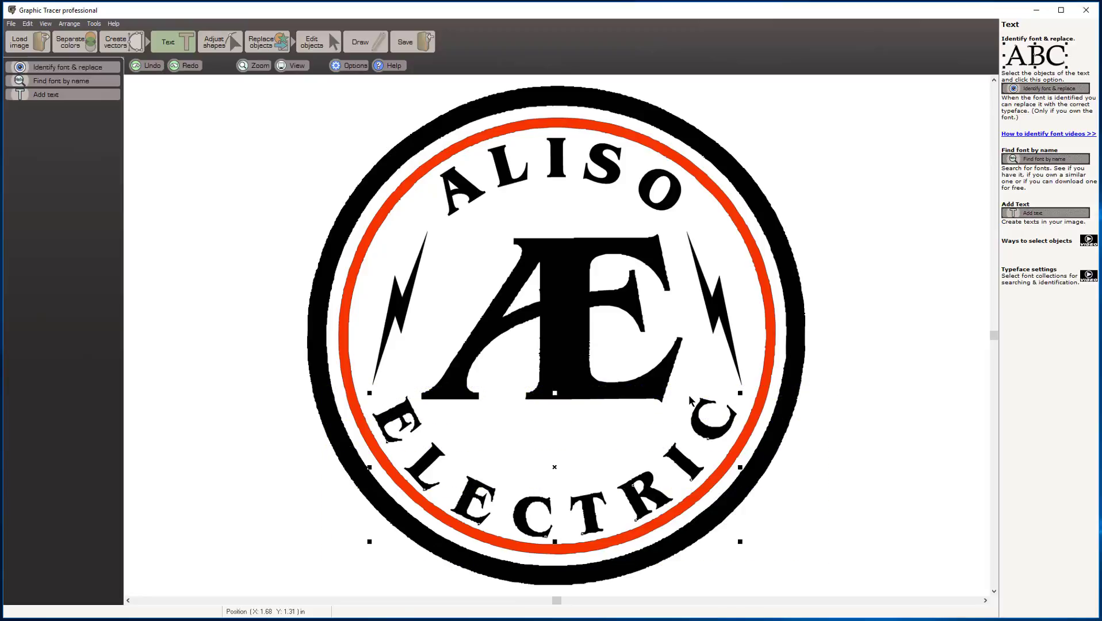
pyautogui.click(102, 66)
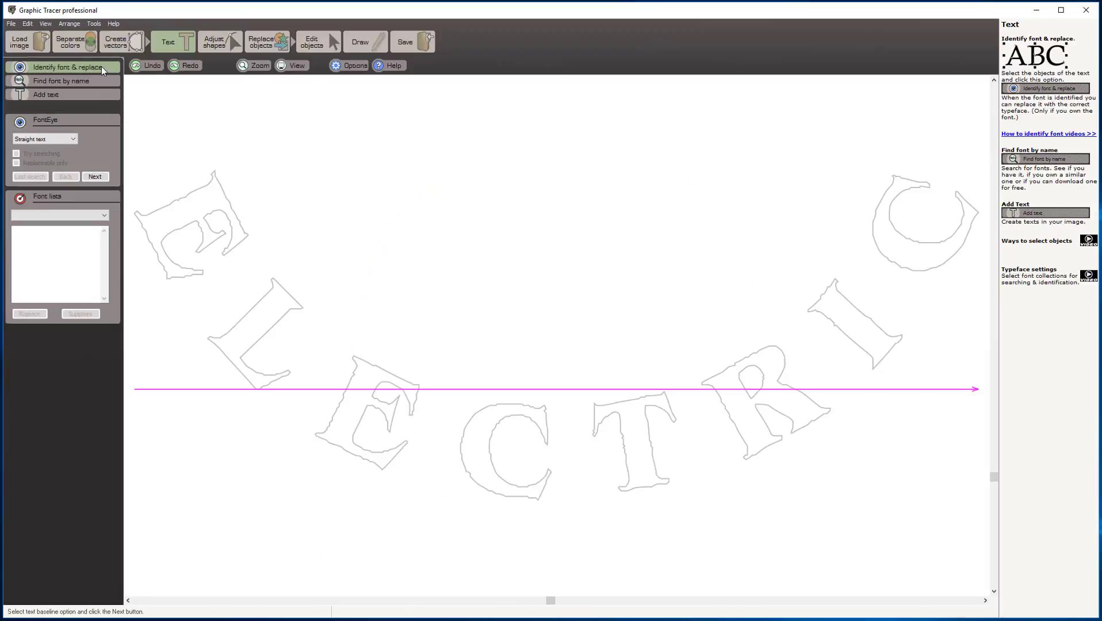
pyautogui.click(76, 138)
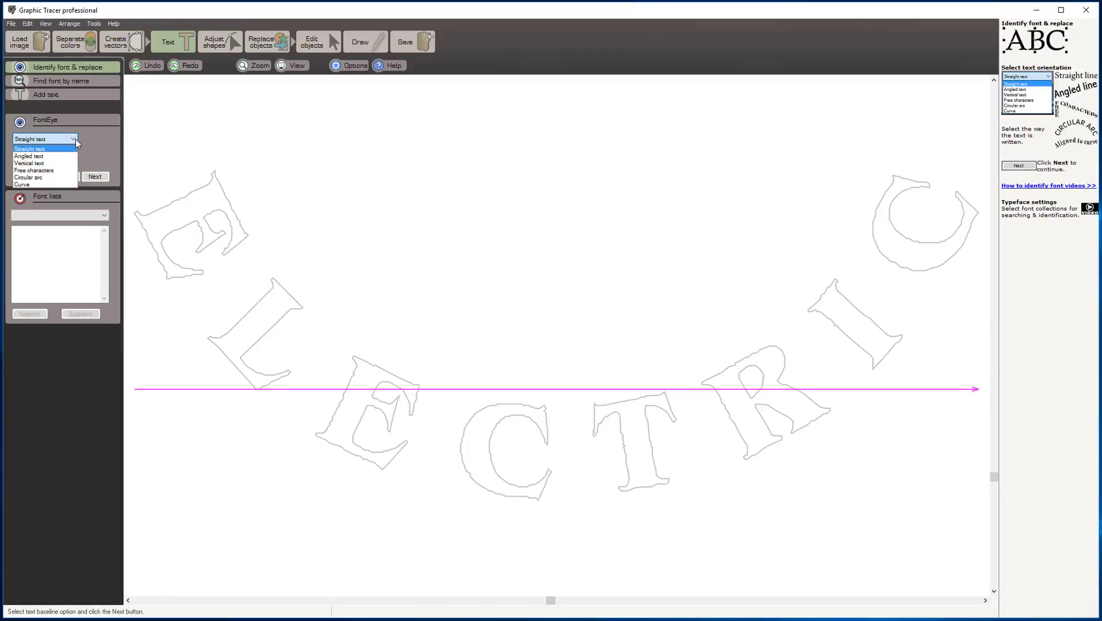
pyautogui.click(57, 178)
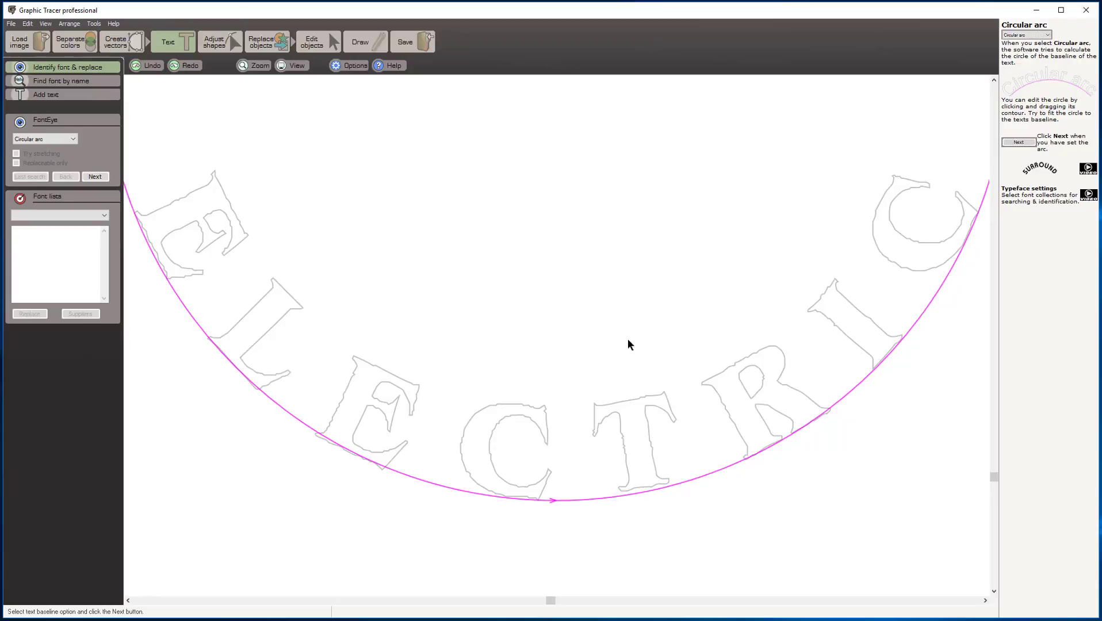
pyautogui.click(104, 215)
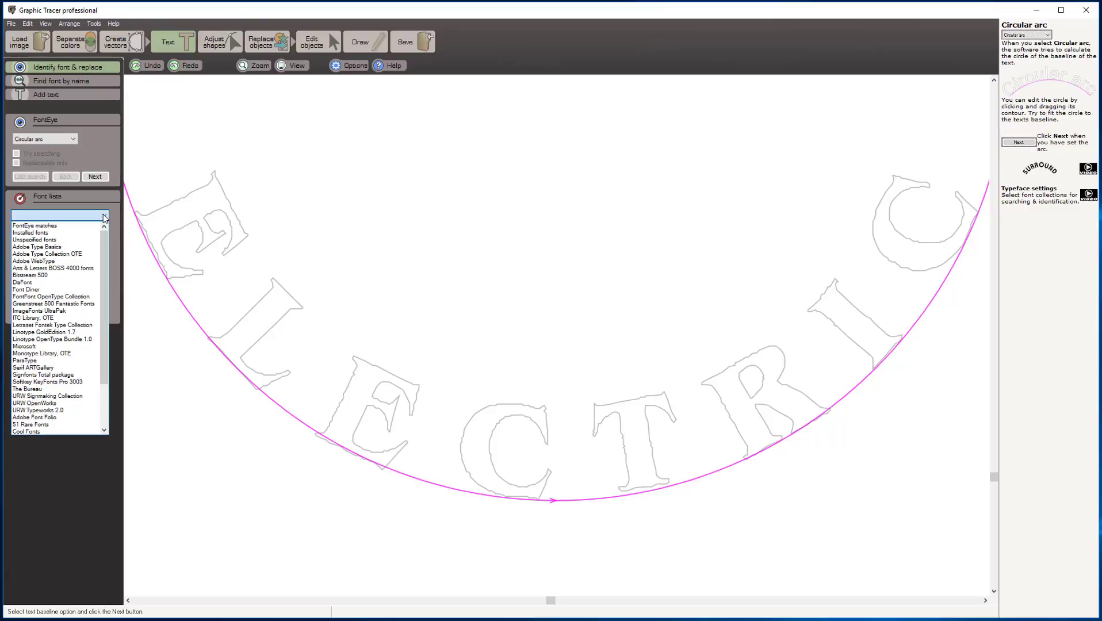
pyautogui.click(47, 226)
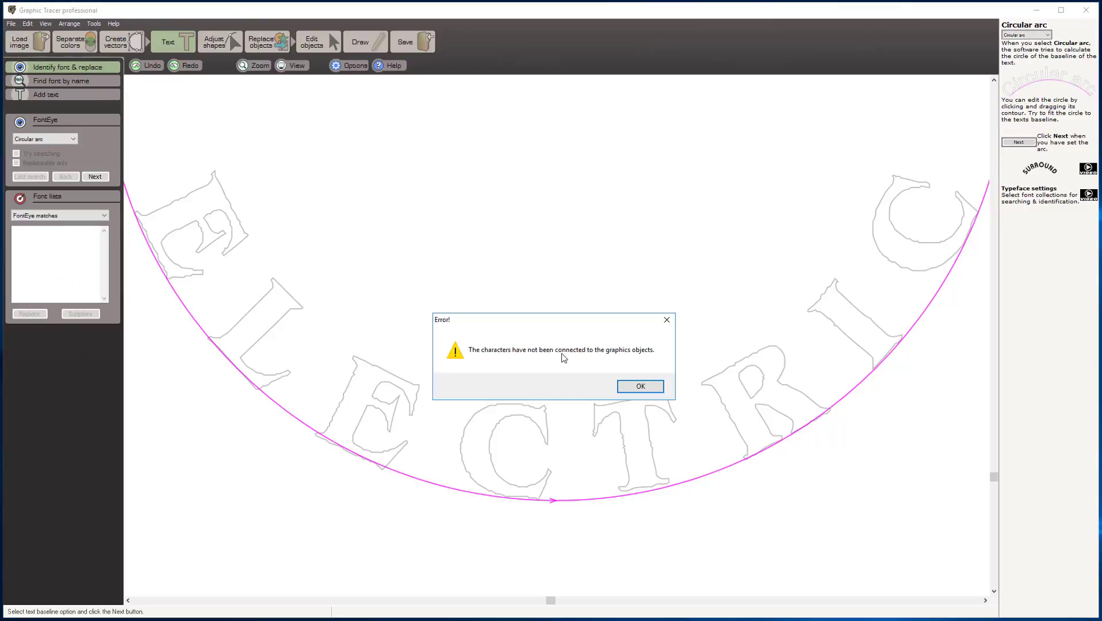
pyautogui.click(643, 388)
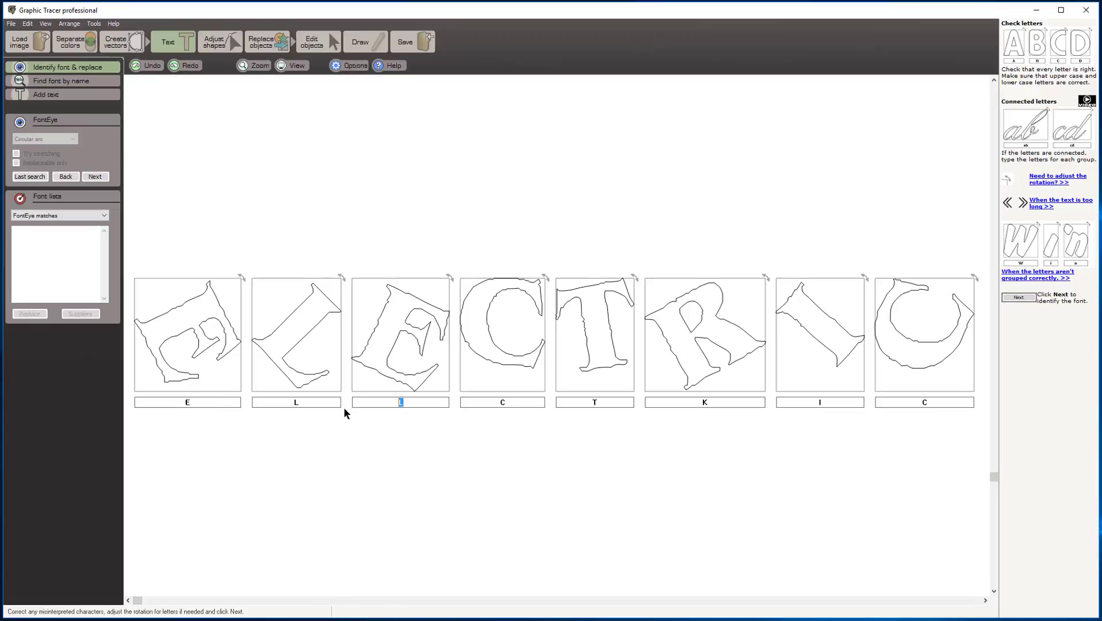
# Correct a misread ELECTRIC letter and list FontEye matches, previewing Benguiat Bold.
pyautogui.write('E')
pyautogui.click(104, 216)
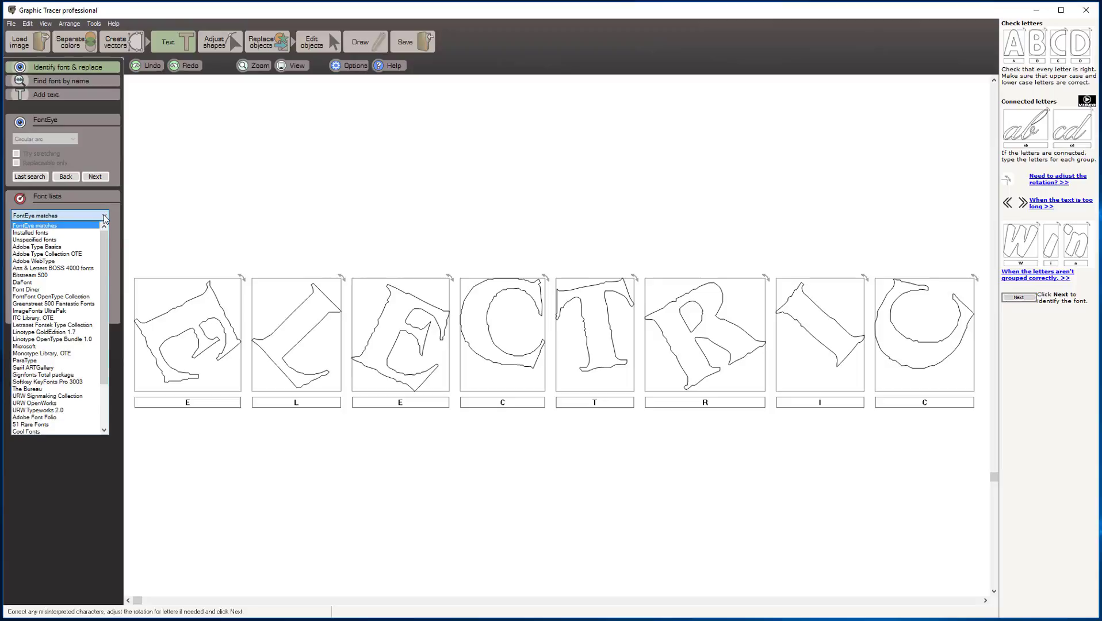
pyautogui.click(50, 228)
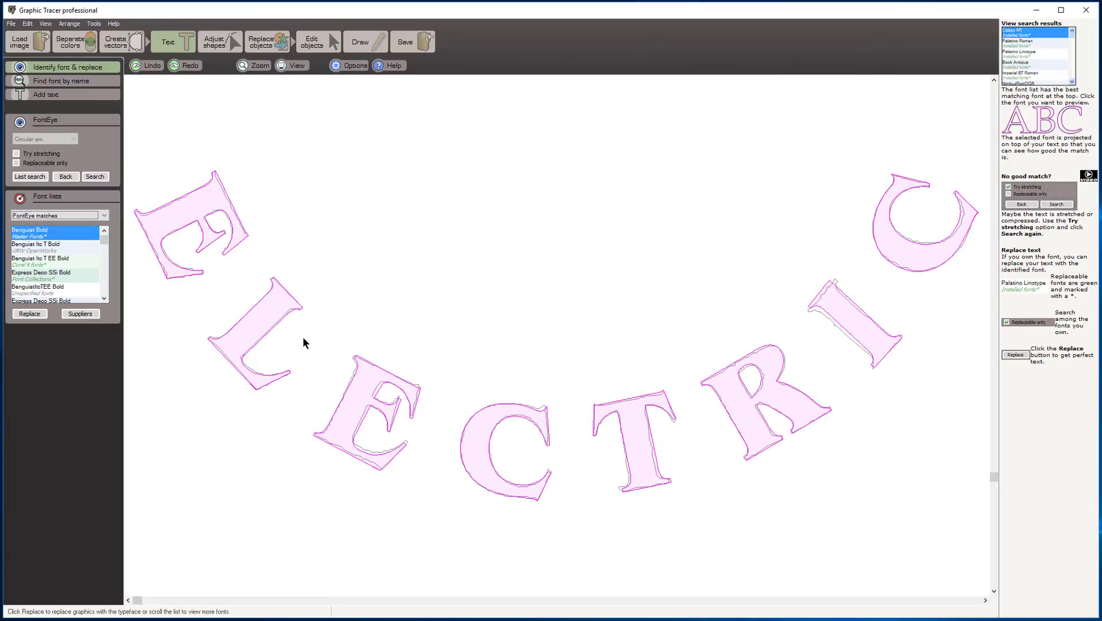
# Rotate the letter I straight and replace ELECTRIC with the matched Benguiat Bold font.
pyautogui.click(843, 325)
pyautogui.moveTo(804, 278); pyautogui.dragTo(816, 289)
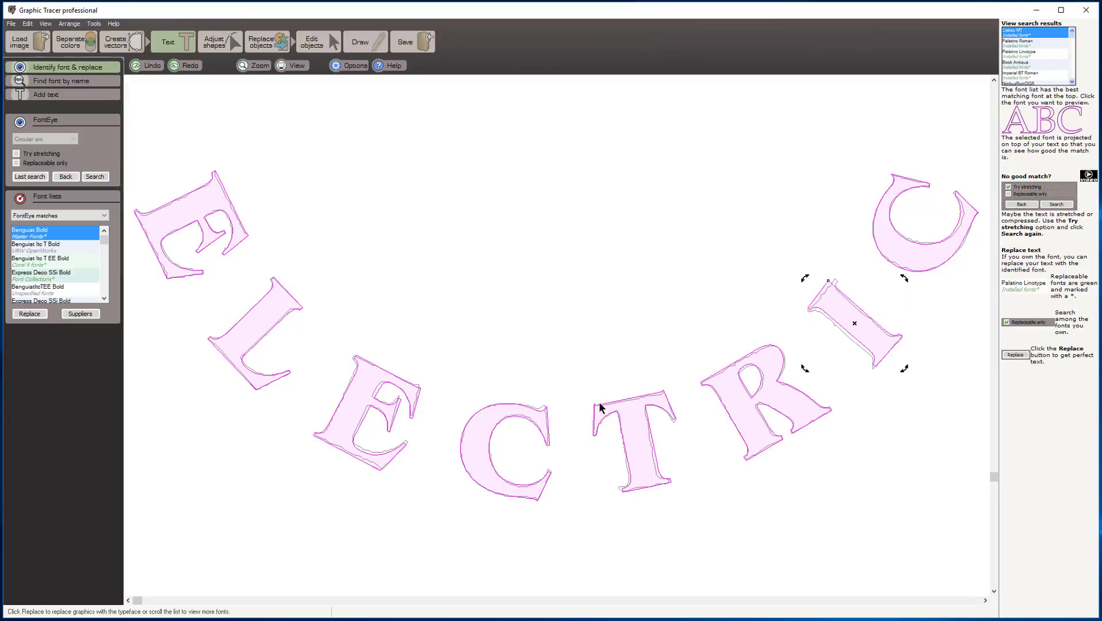
pyautogui.click(31, 315)
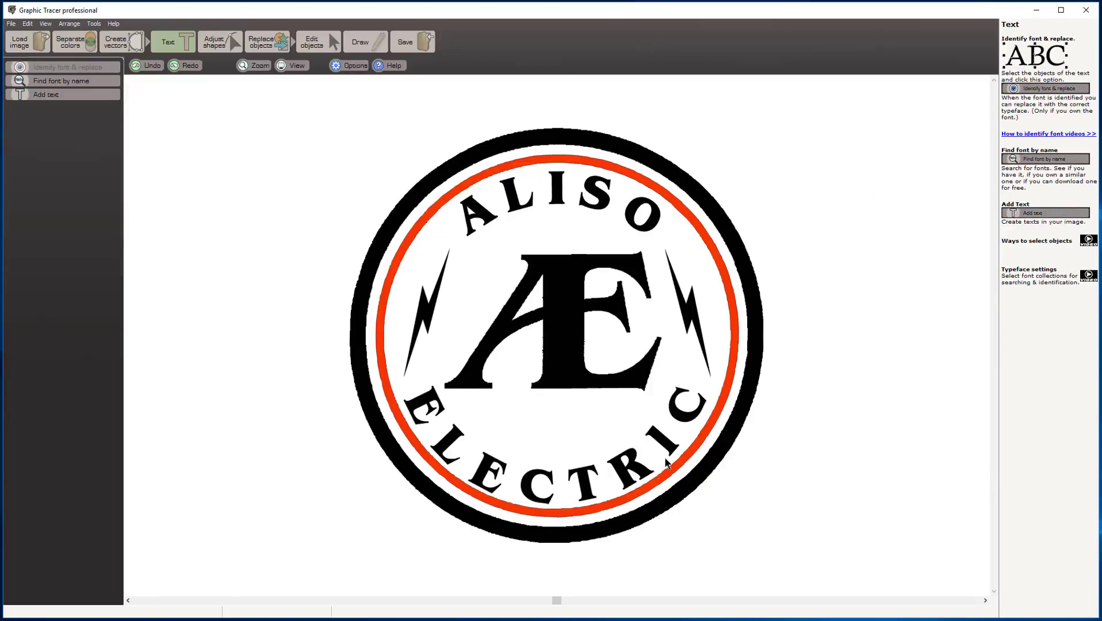
# Select the whole Æ monogram and run Identify font & replace with Straight text orientation.
pyautogui.click(516, 322)
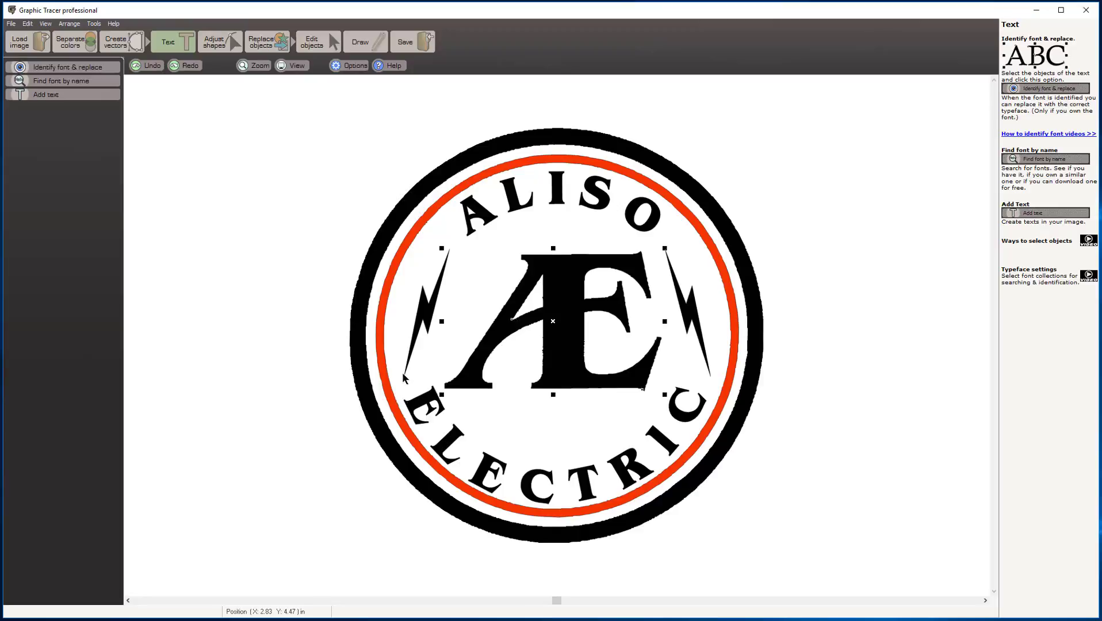
pyautogui.click(261, 299)
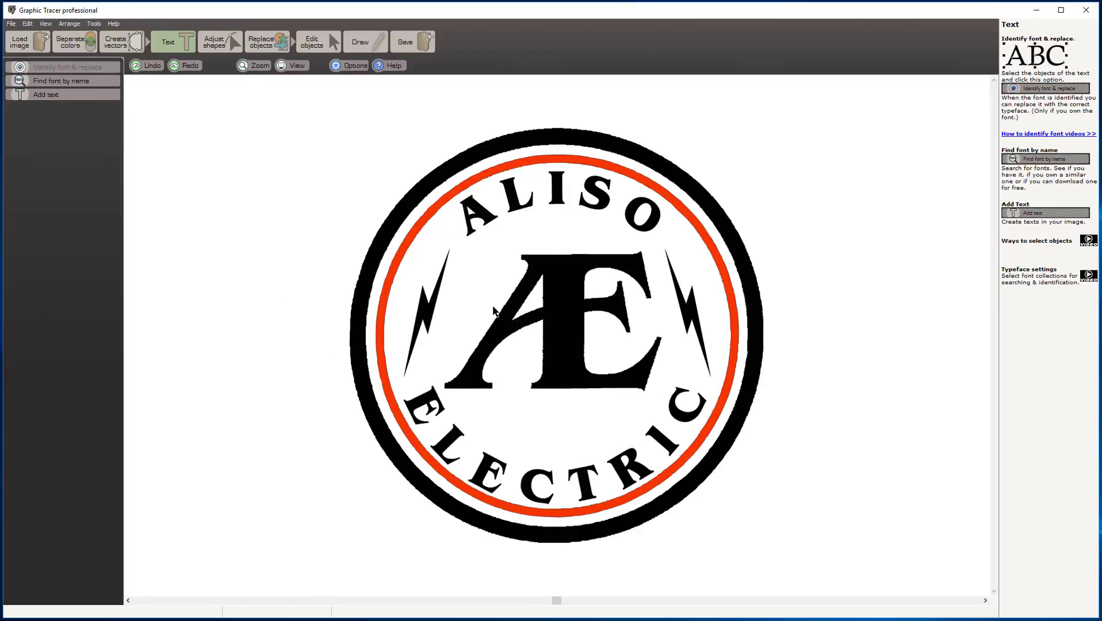
pyautogui.click(524, 318)
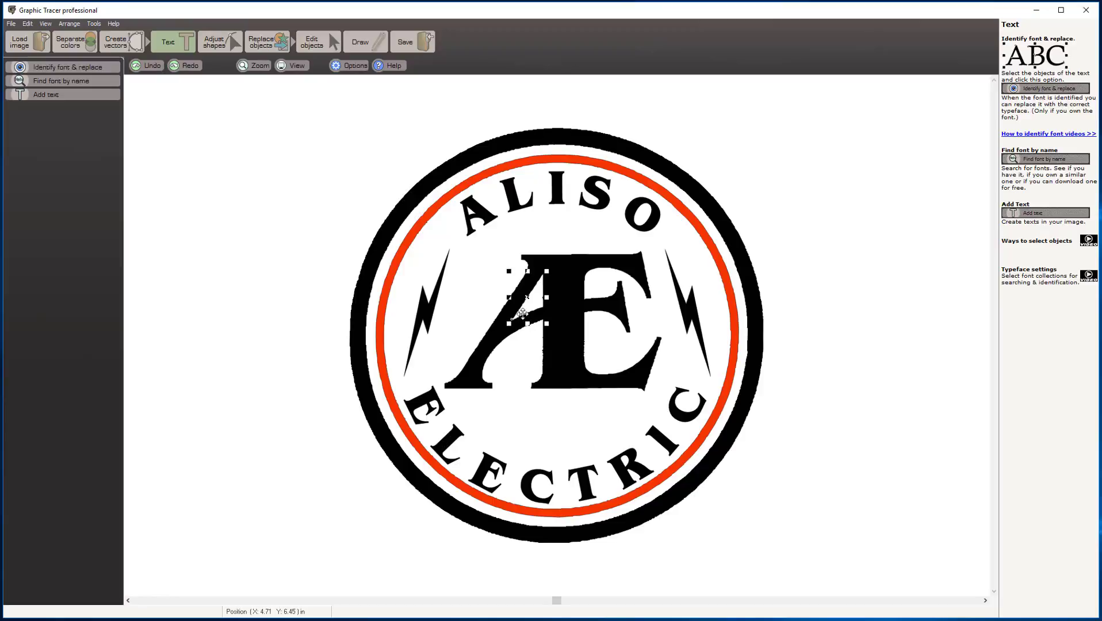
pyautogui.click(563, 332)
pyautogui.click(80, 68)
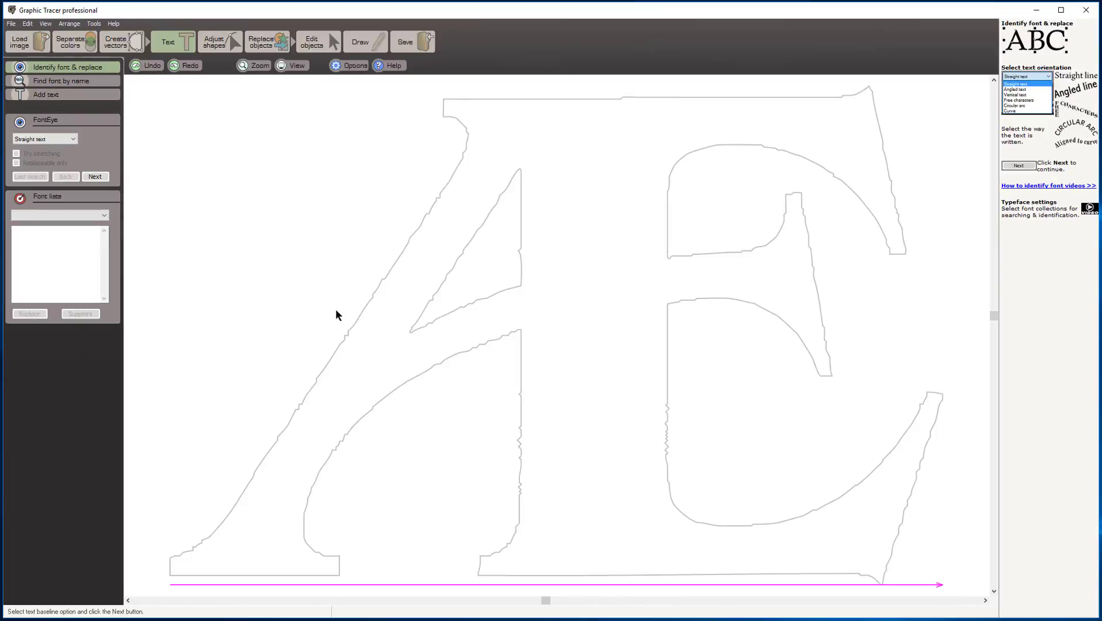
pyautogui.click(100, 175)
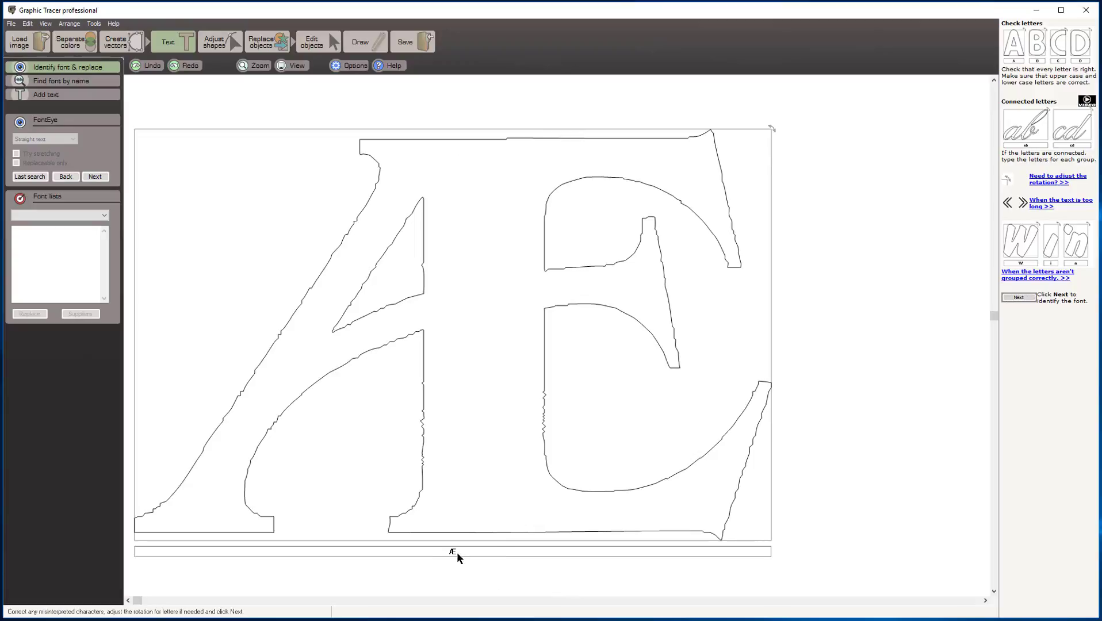
# From FontEye matches, compare Benguiat Itc T variants, then replace the Æ with Express Deco SSi Bold.
pyautogui.click(106, 216)
pyautogui.click(80, 230)
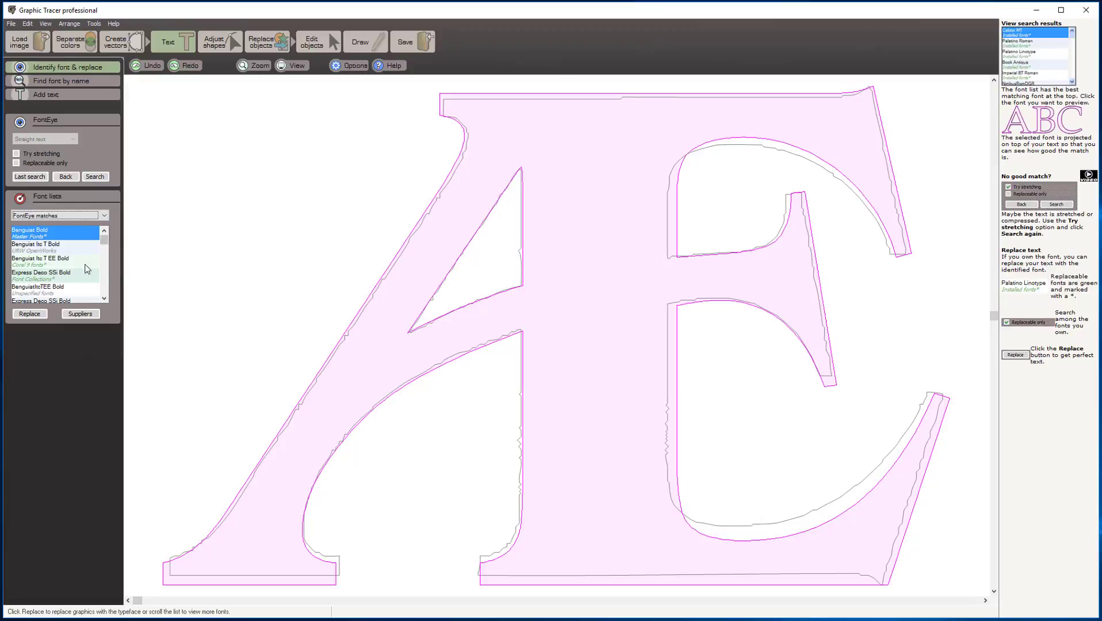
pyautogui.click(43, 249)
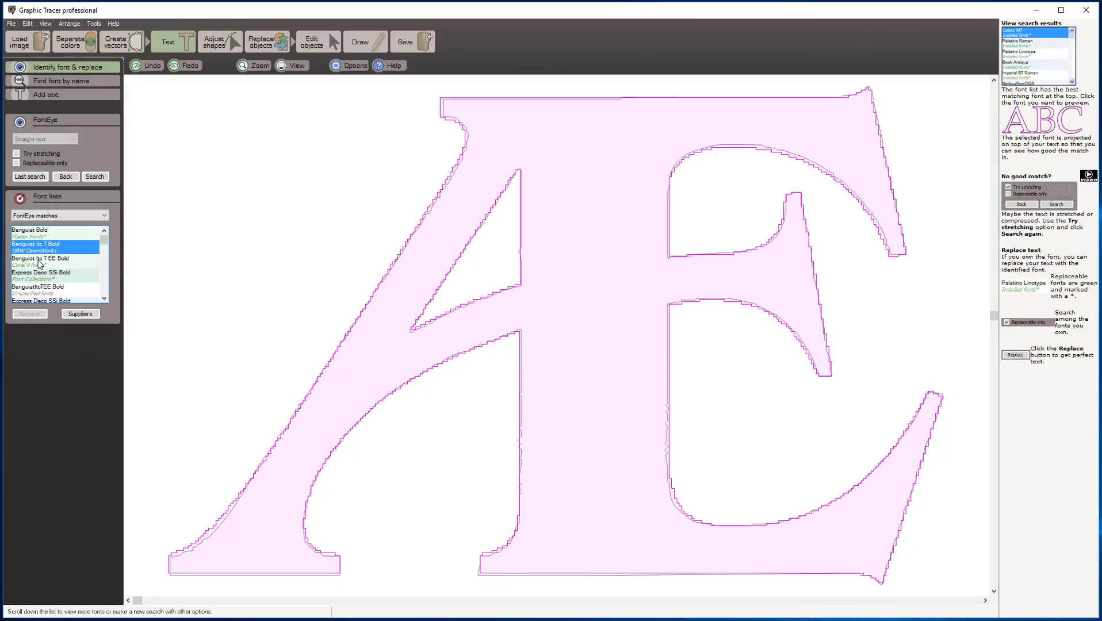
pyautogui.click(39, 261)
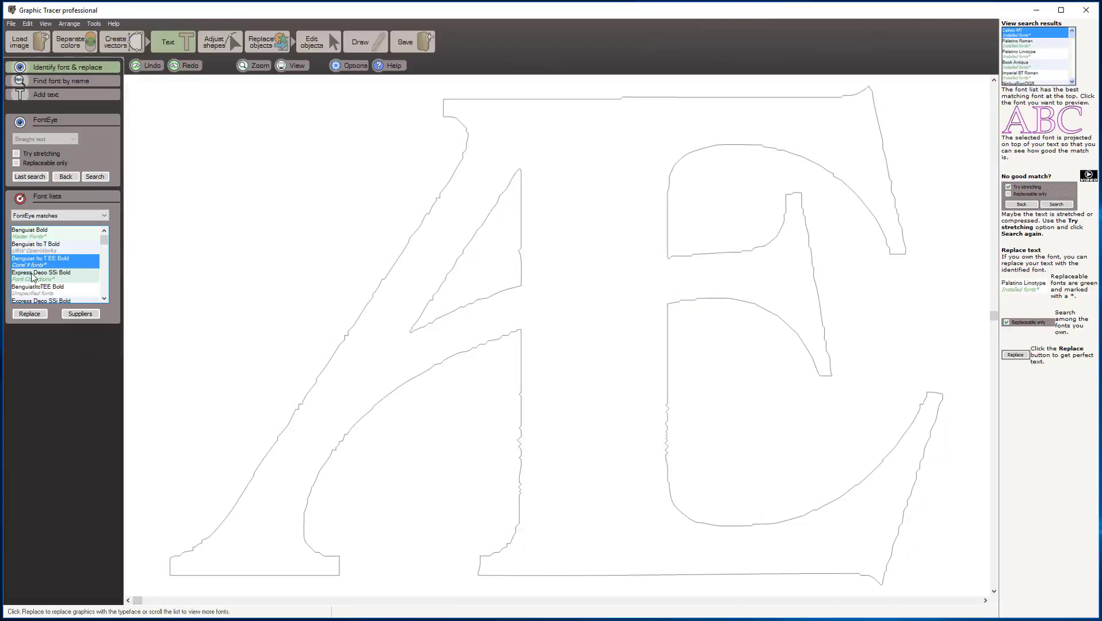
pyautogui.click(33, 275)
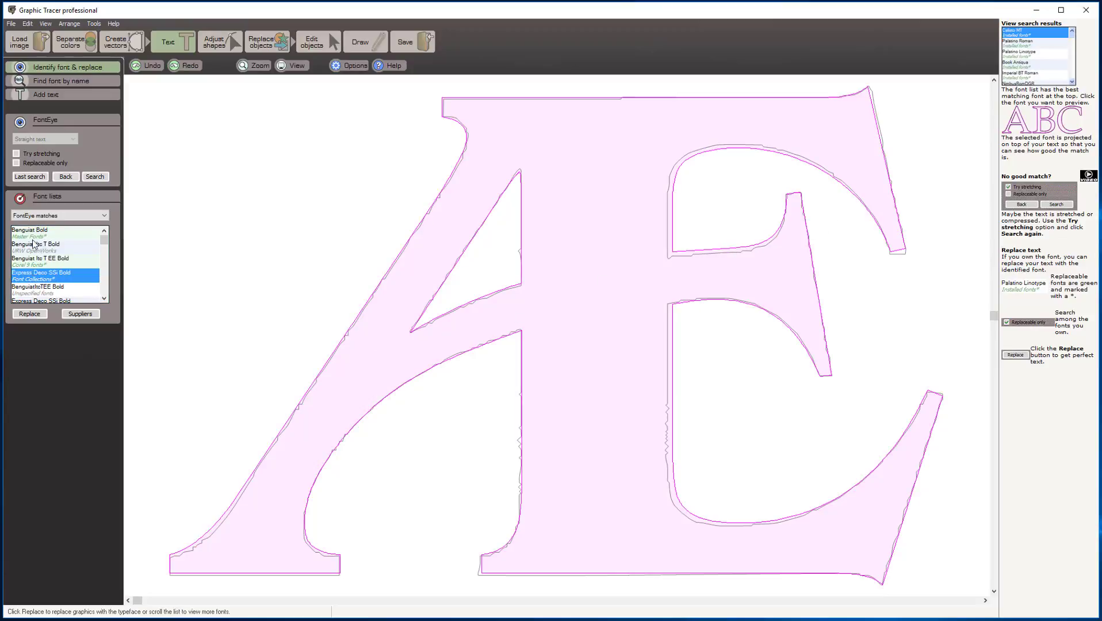
pyautogui.click(29, 315)
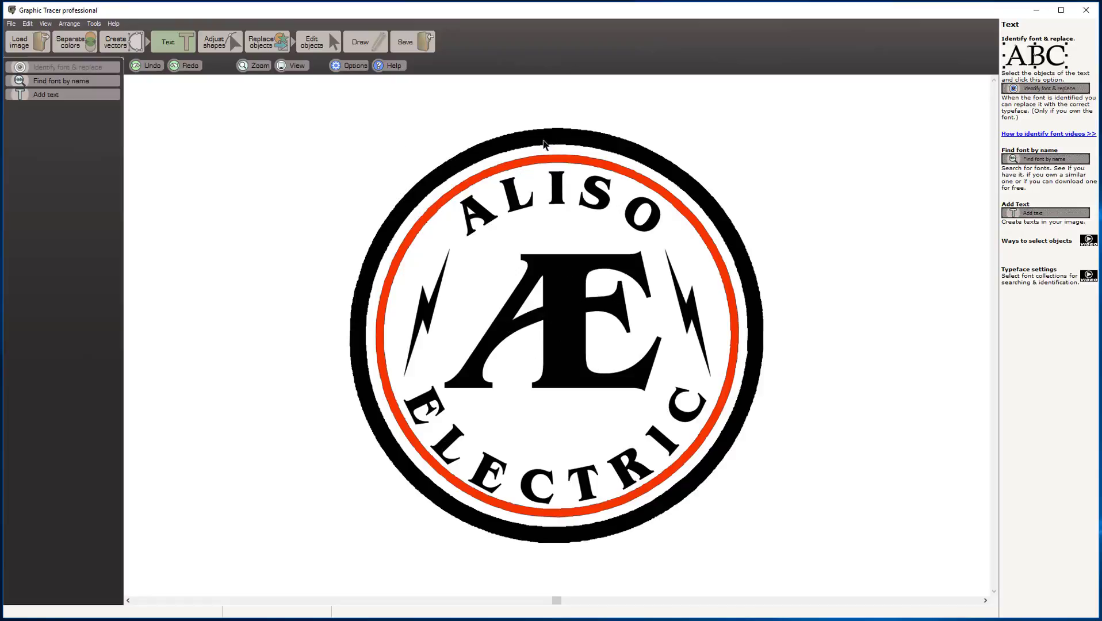
# Apply Convert to circle/ellipse to the black ring's outer and inner edges and the red ring.
pyautogui.click(262, 45)
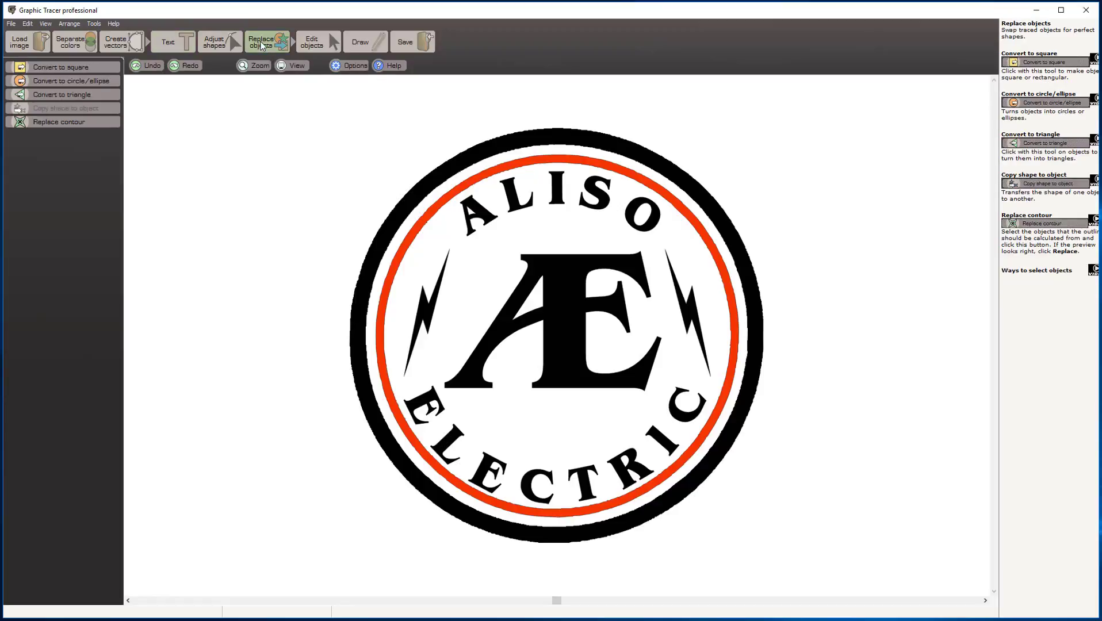
pyautogui.click(65, 83)
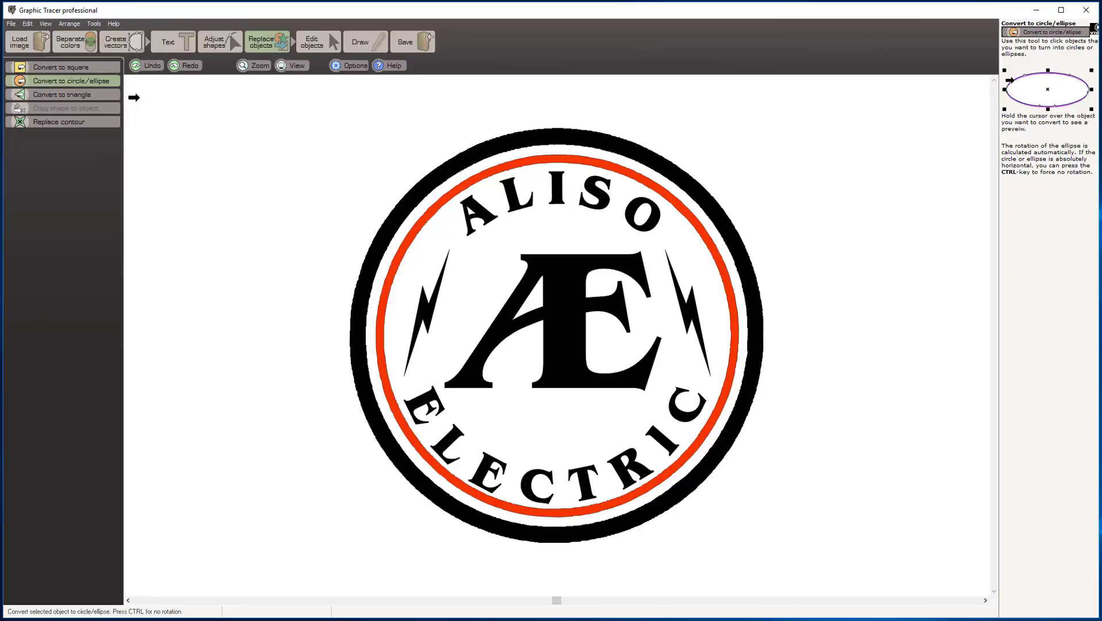
pyautogui.click(528, 132)
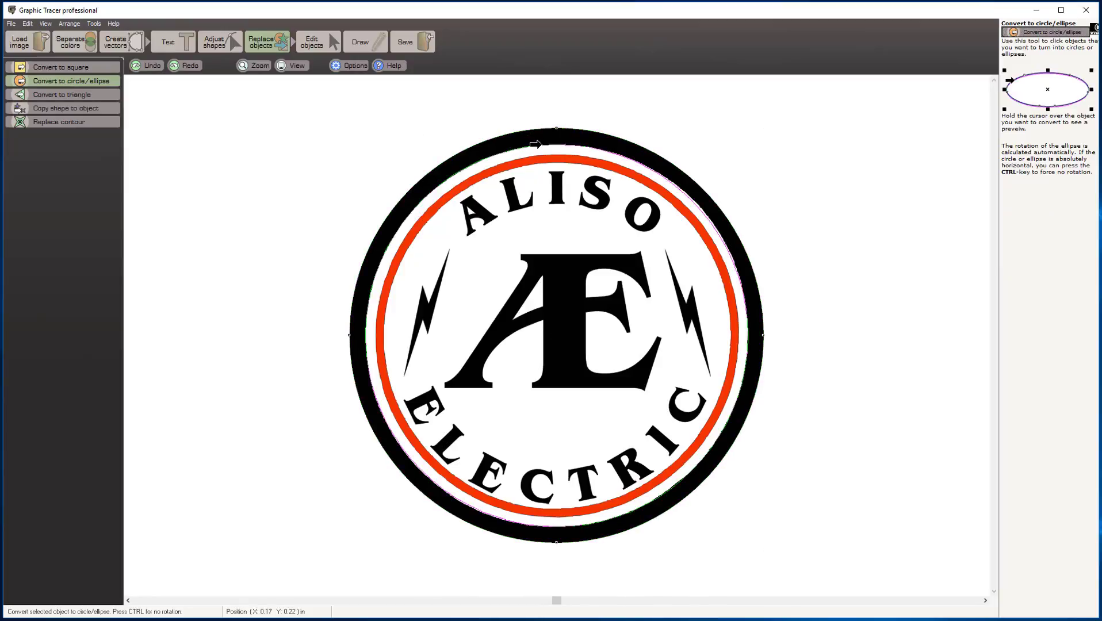
pyautogui.click(537, 148)
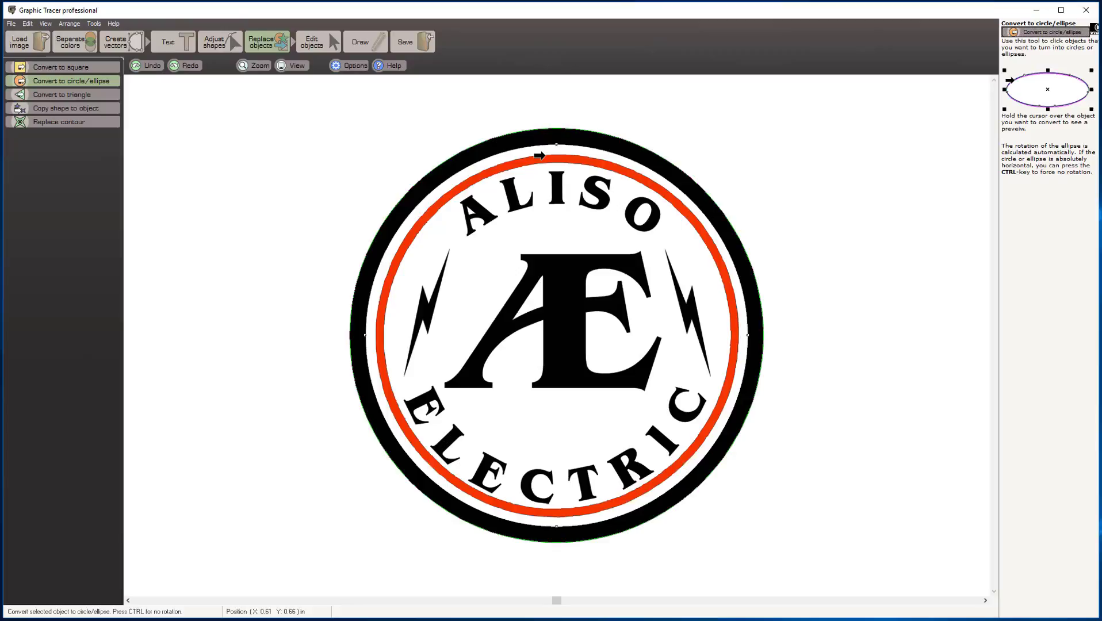
pyautogui.click(541, 163)
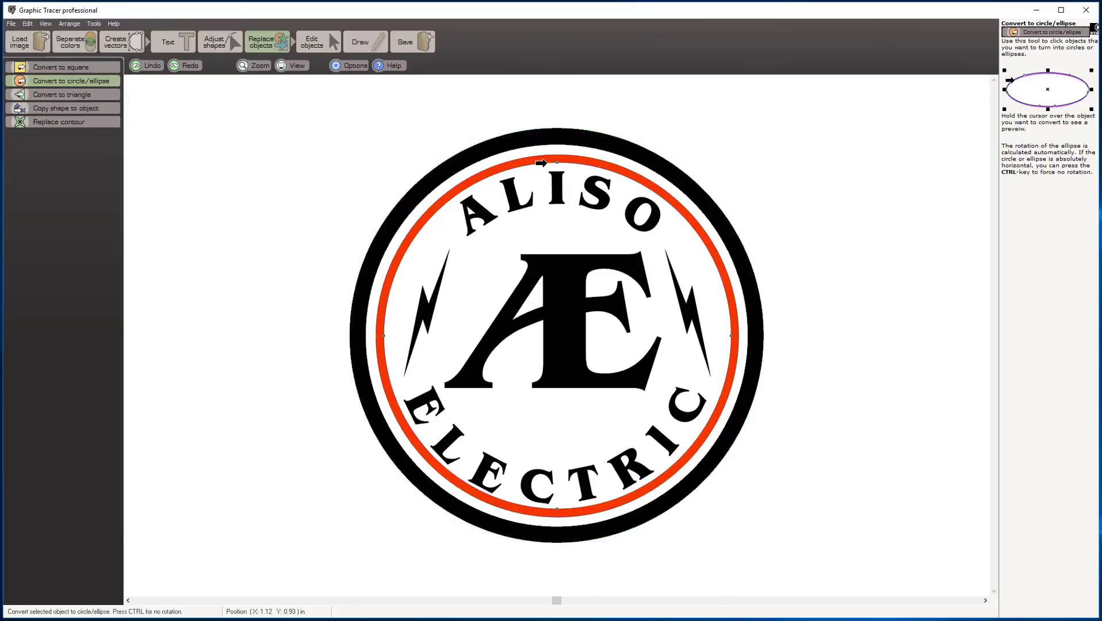
pyautogui.scroll(3, 541, 163)
pyautogui.scroll(2, 552, 336)
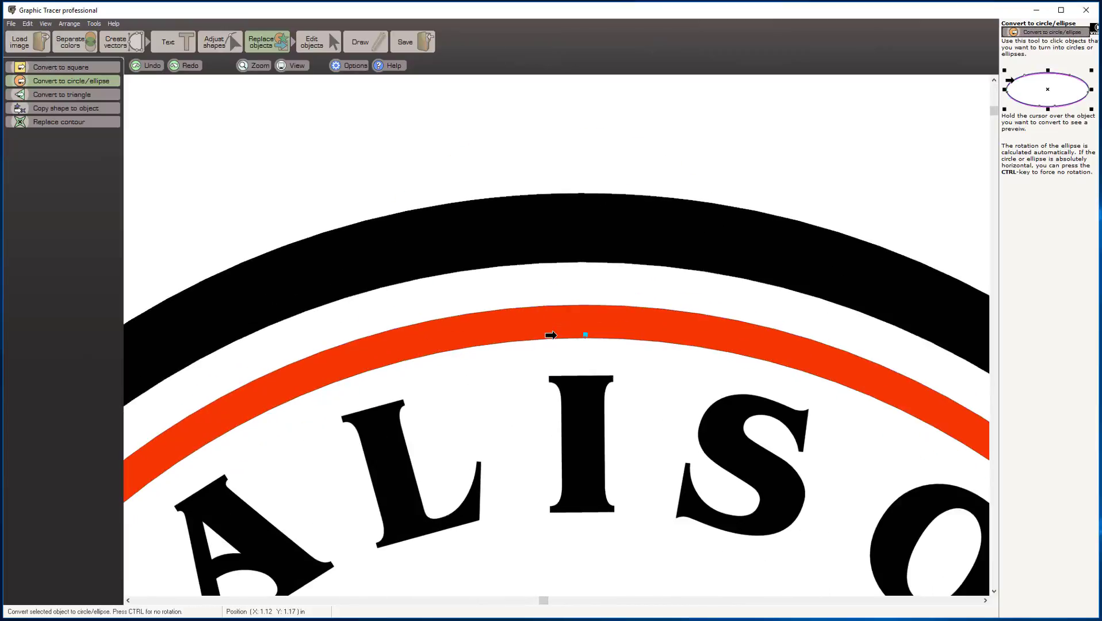
pyautogui.scroll(-4, 554, 335)
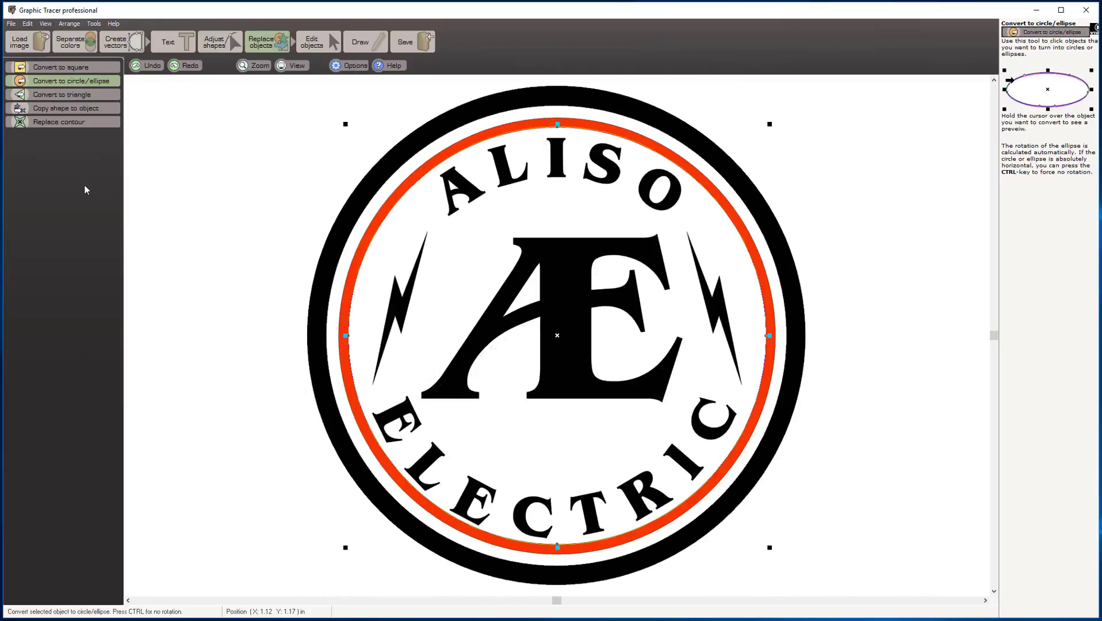
# Untick View fill in the View menu to show outlines only, then reopen the View menu.
pyautogui.click(45, 25)
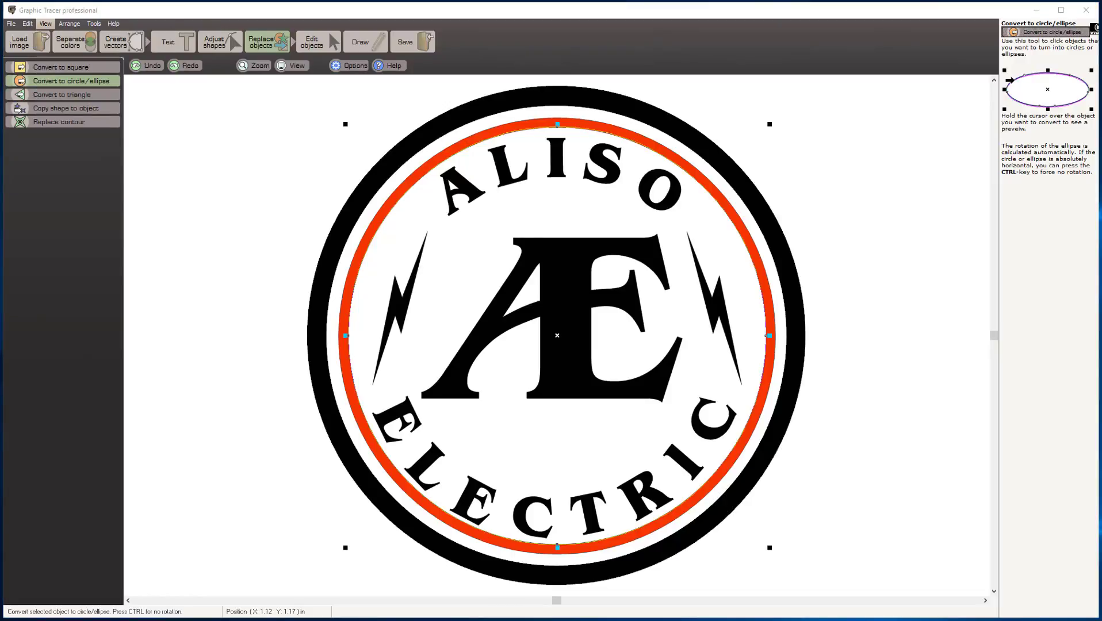
pyautogui.click(45, 24)
pyautogui.click(63, 49)
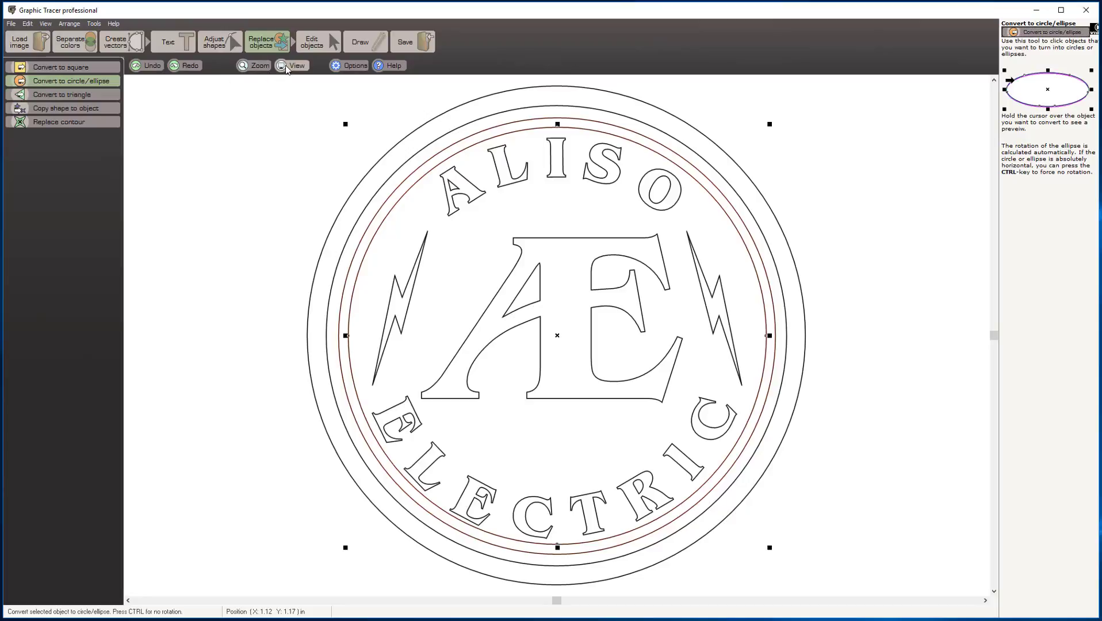
pyautogui.click(46, 25)
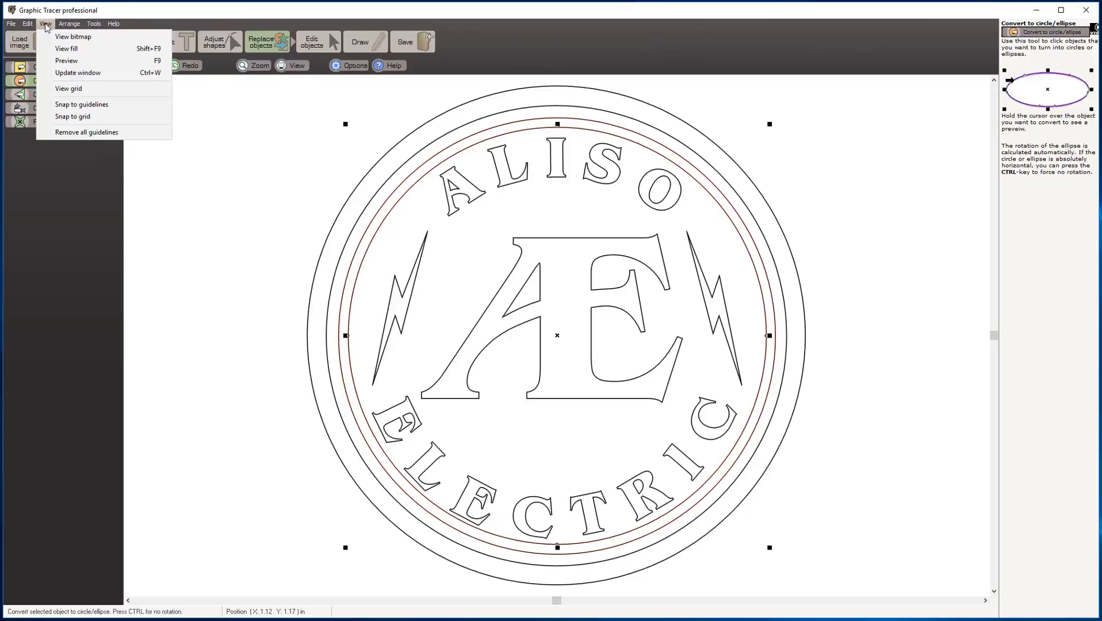